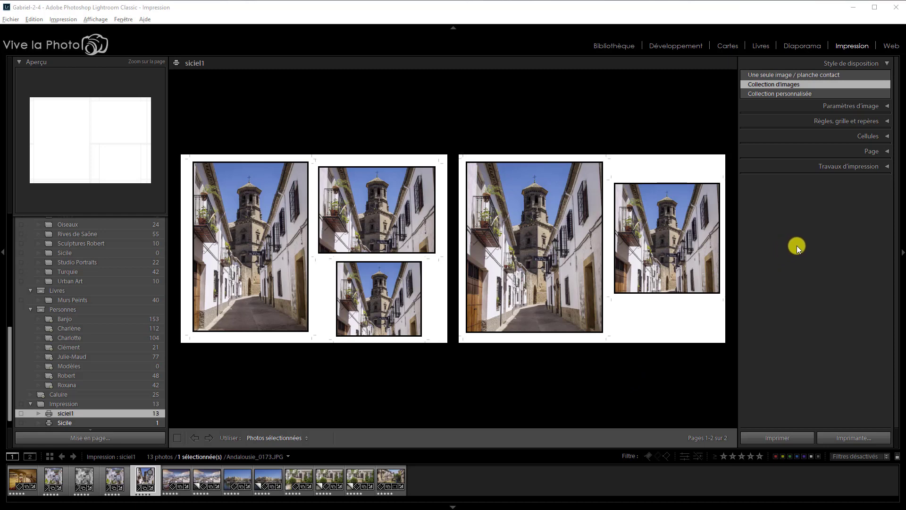
Switch the print layout style to Une seule image / planche contact and back to Collection d'images.
{"action": "left_click", "coordinate": [774, 76]}
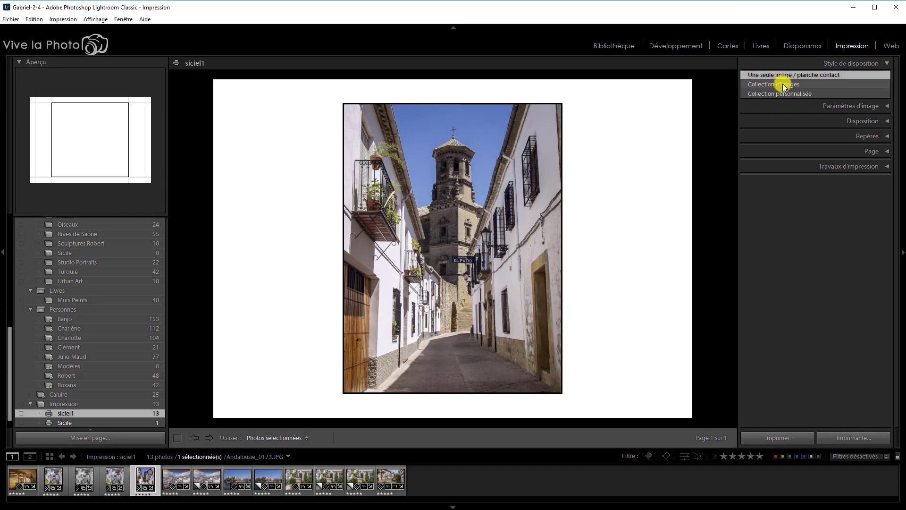
{"action": "left_click", "coordinate": [784, 85]}
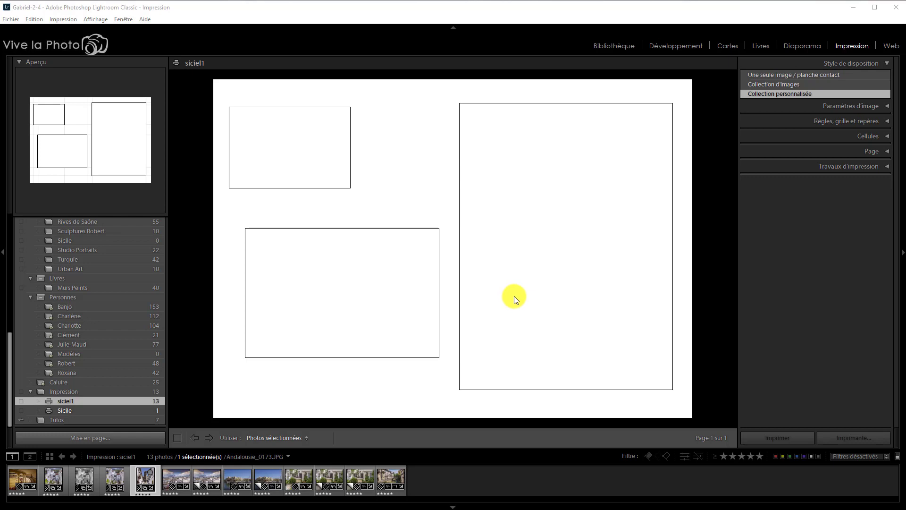
Clear the custom layout's existing cells and add a 13×18 cell resized to 18.50 cm high by 12.00 cm wide near the page's left edge.
{"action": "left_click", "coordinate": [889, 138]}
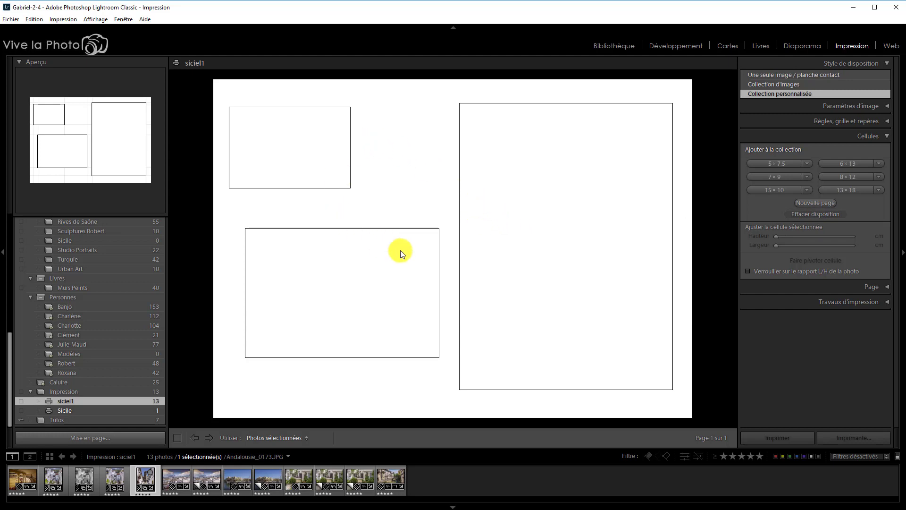
{"action": "left_click", "coordinate": [817, 214]}
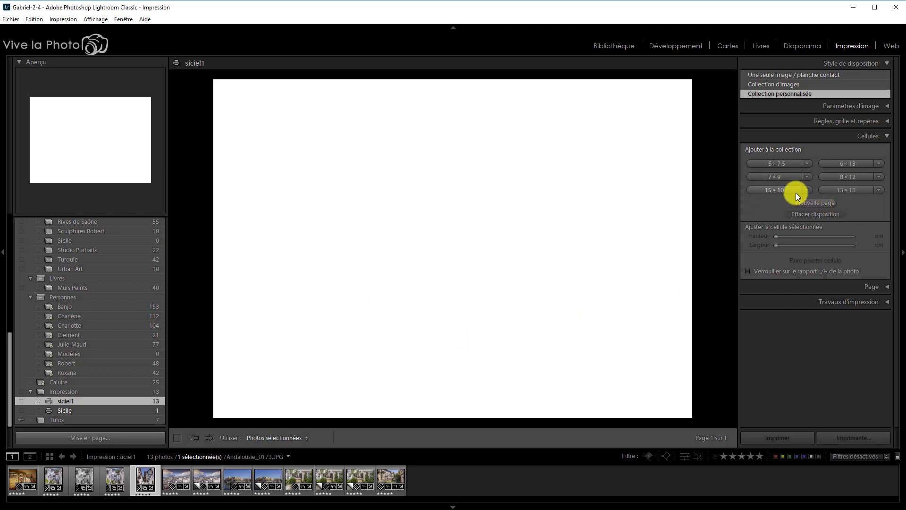
{"action": "left_click", "coordinate": [855, 191]}
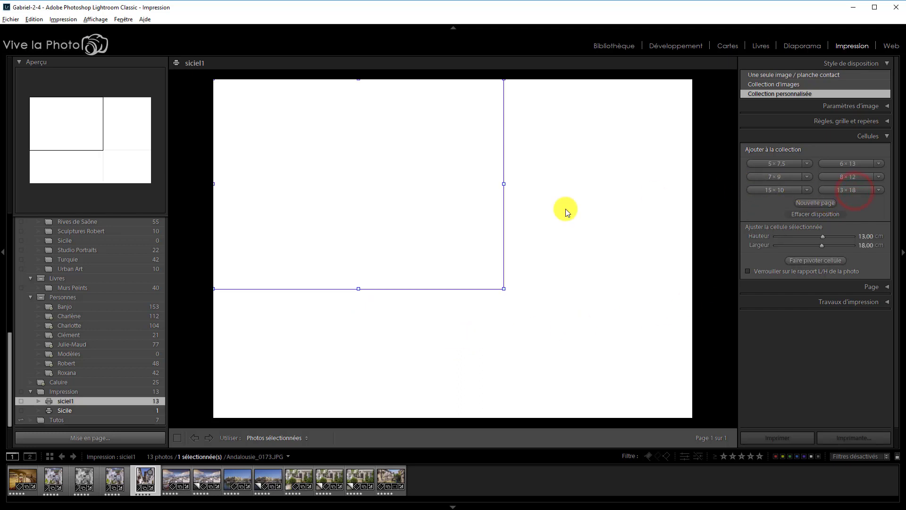
{"action": "left_click_drag", "start_coordinate": [506, 188], "coordinate": [353, 307]}
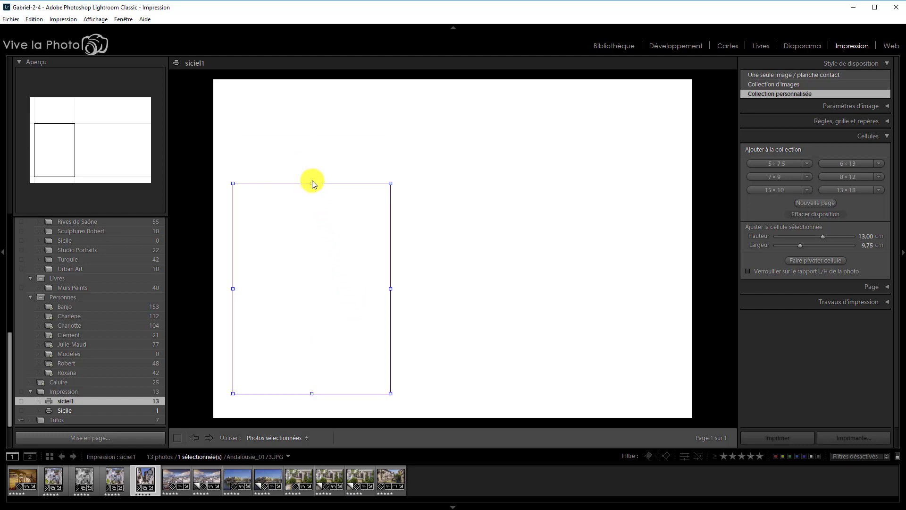
{"action": "left_click_drag", "start_coordinate": [312, 183], "coordinate": [316, 95]}
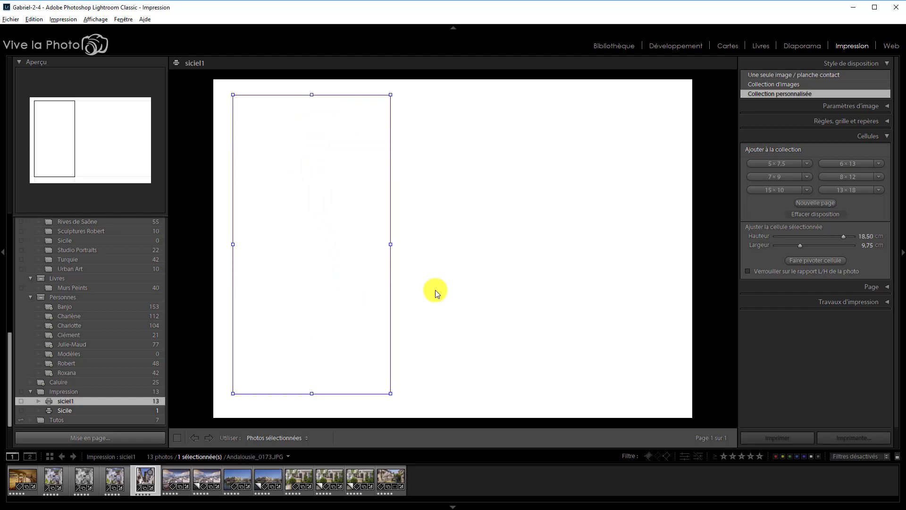
{"action": "left_click_drag", "start_coordinate": [390, 244], "coordinate": [427, 244]}
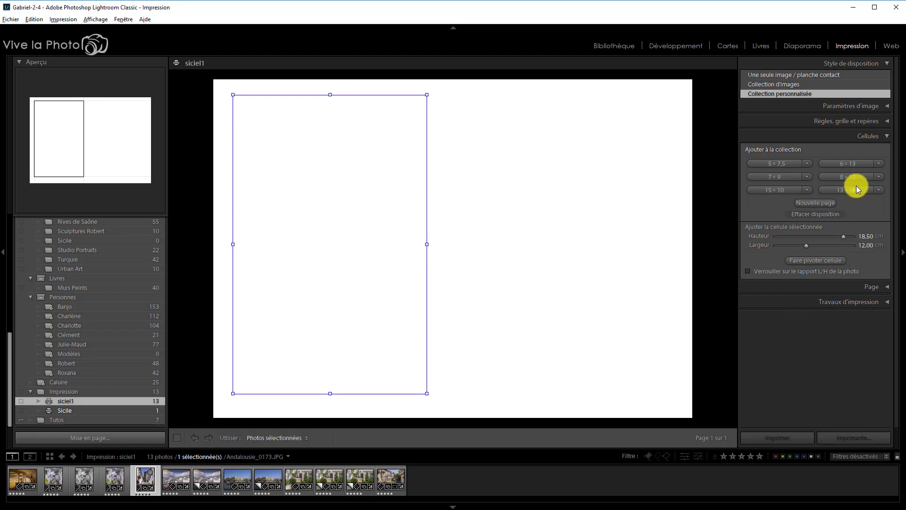
Add a 15×10 cell sized 8.25 cm high by 16.75 cm wide overlapping the tall cell, plus an 8×12 cell below it.
{"action": "left_click", "coordinate": [770, 189]}
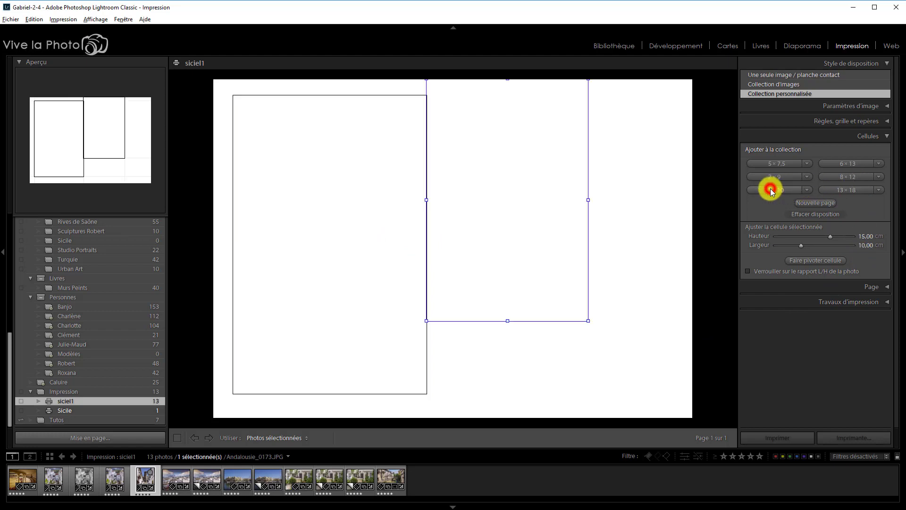
{"action": "left_click_drag", "start_coordinate": [588, 199], "coordinate": [669, 194]}
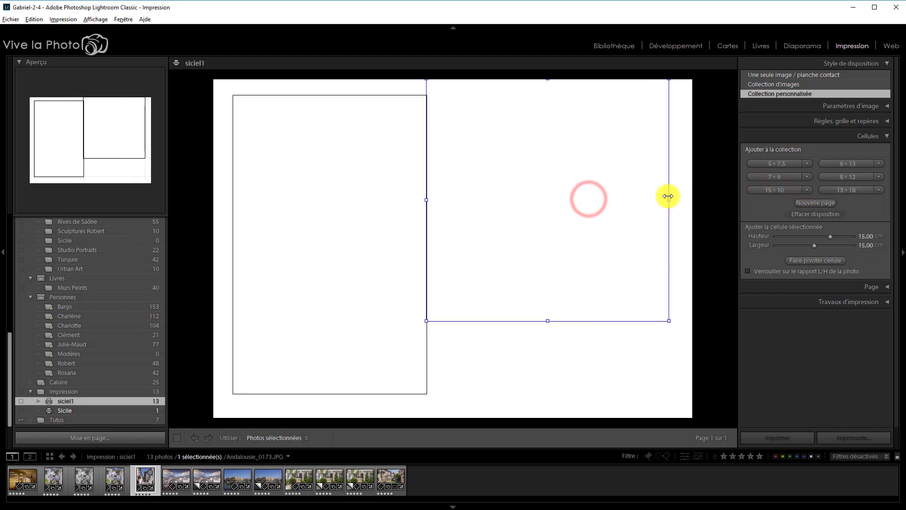
{"action": "left_click", "coordinate": [547, 320]}
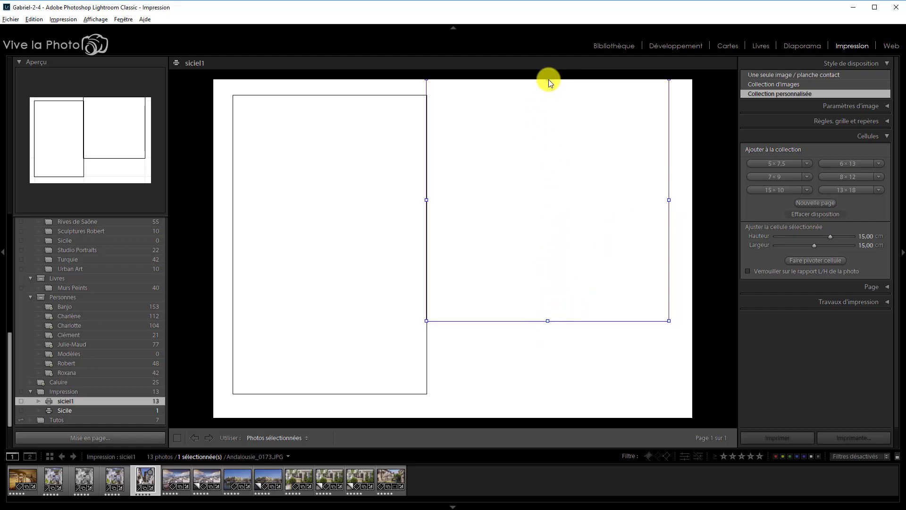
{"action": "left_click_drag", "start_coordinate": [548, 80], "coordinate": [532, 140]}
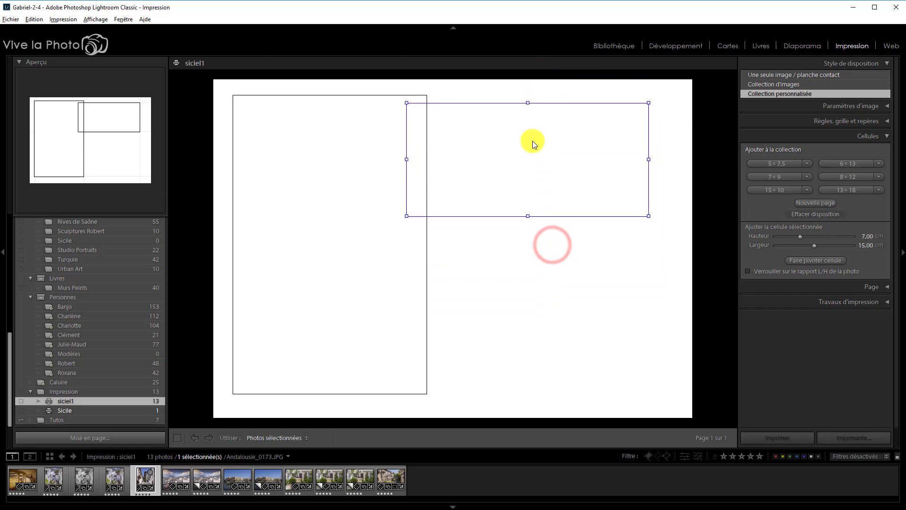
{"action": "left_click_drag", "start_coordinate": [648, 159], "coordinate": [678, 161]}
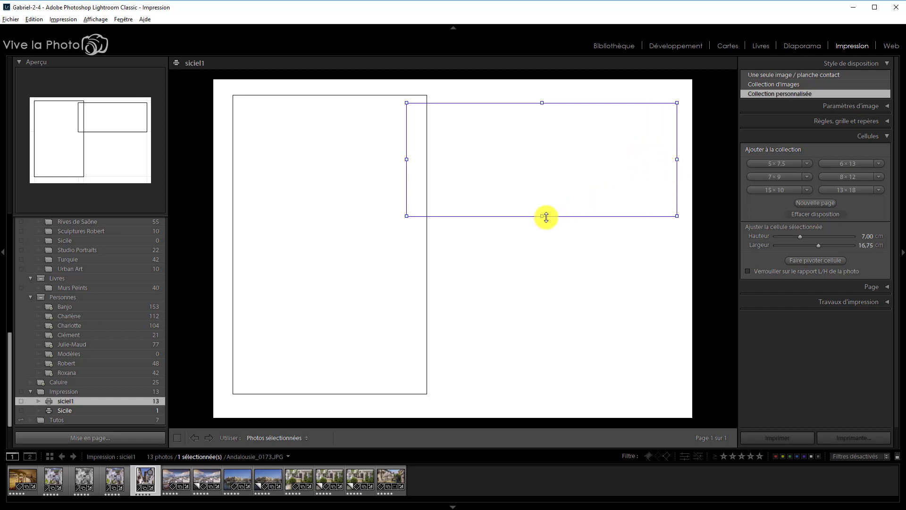
{"action": "left_click_drag", "start_coordinate": [542, 217], "coordinate": [543, 236]}
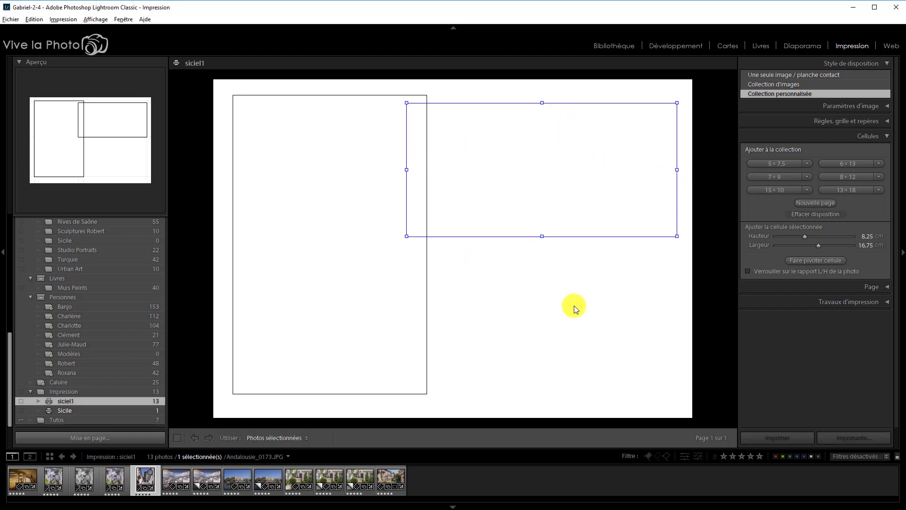
{"action": "left_click", "coordinate": [848, 178]}
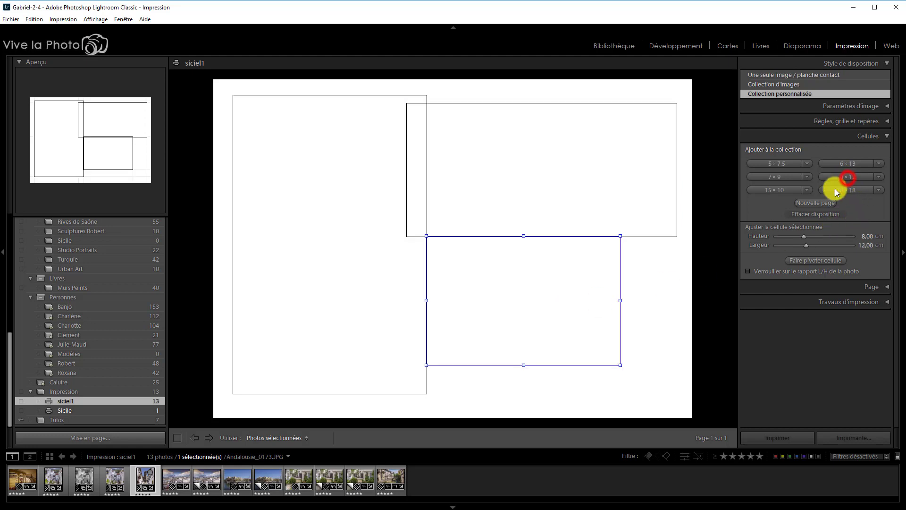
{"action": "left_click_drag", "start_coordinate": [582, 339], "coordinate": [615, 355]}
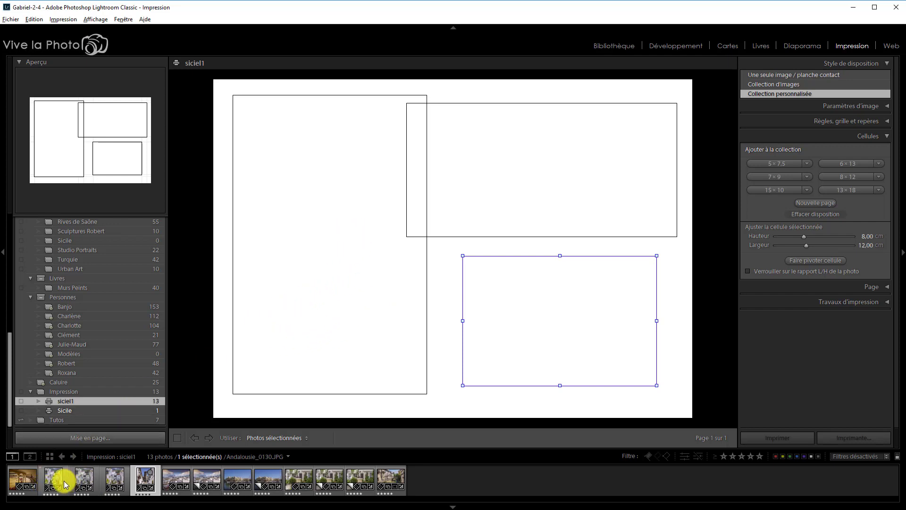
Fill the tall cell with Andalousie_0130.JPG, the wide cell with Andalousie_0222.JPG and the small cell with Andalousie_0361.JPG.
{"action": "left_click_drag", "start_coordinate": [55, 476], "coordinate": [55, 476]}
{"action": "left_click", "coordinate": [53, 479]}
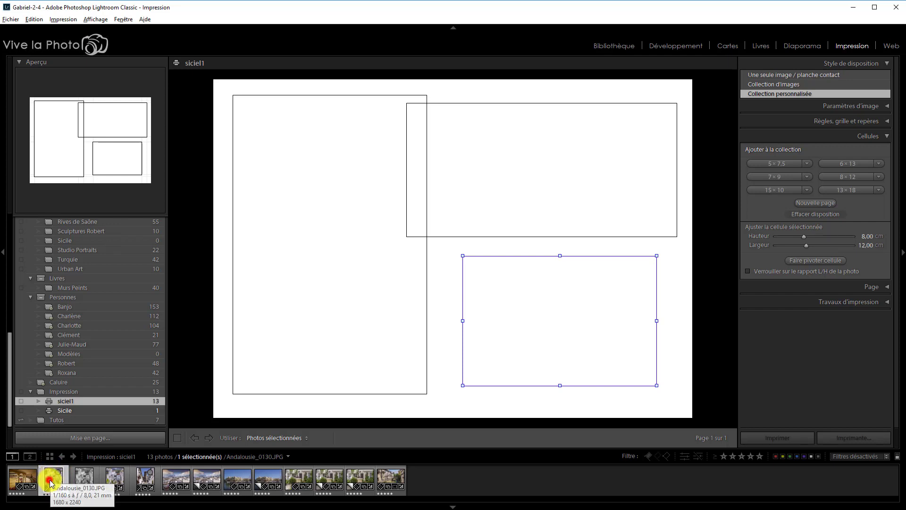
{"action": "left_click_drag", "start_coordinate": [52, 479], "coordinate": [324, 234]}
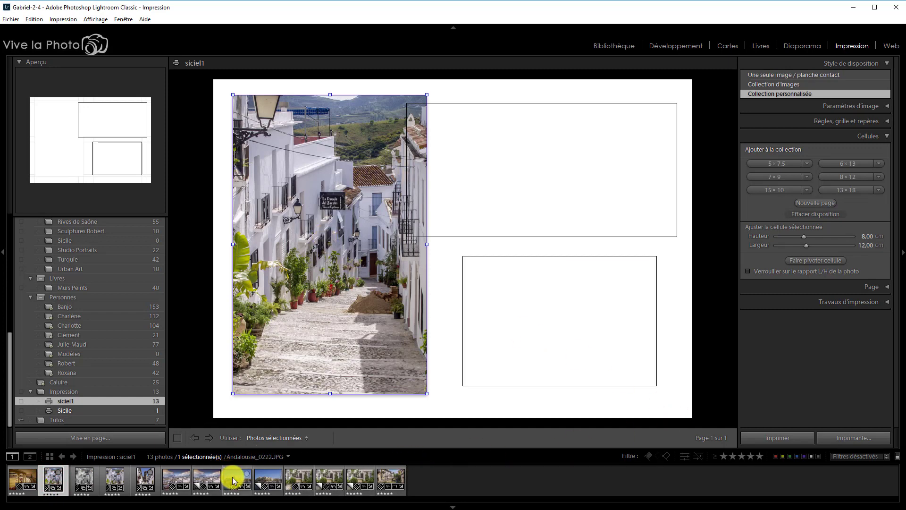
{"action": "left_click_drag", "start_coordinate": [238, 478], "coordinate": [514, 180]}
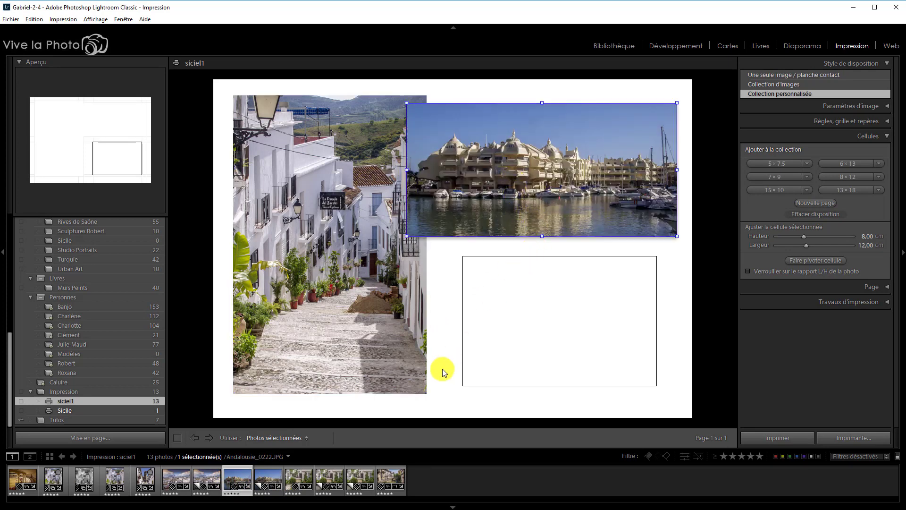
{"action": "left_click_drag", "start_coordinate": [392, 475], "coordinate": [568, 327]}
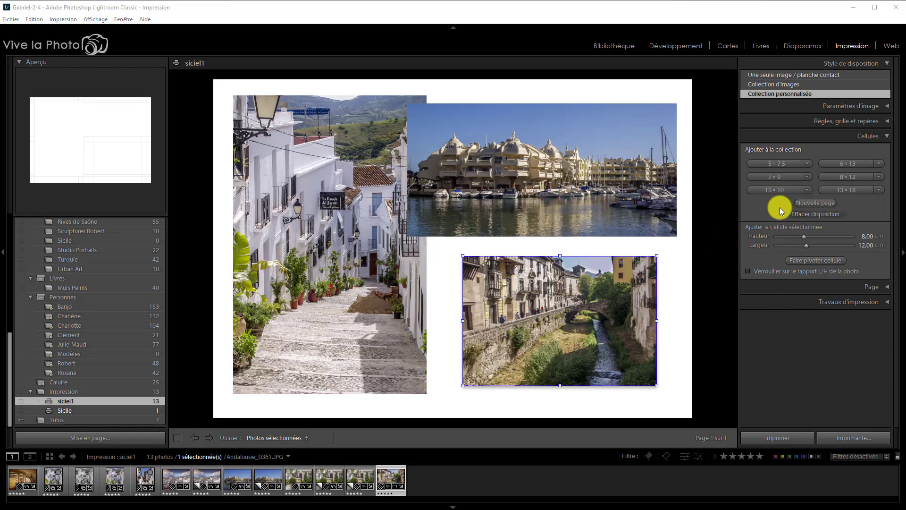
Try adding a second blank page to the layout, and undo it.
{"action": "left_click", "coordinate": [816, 203]}
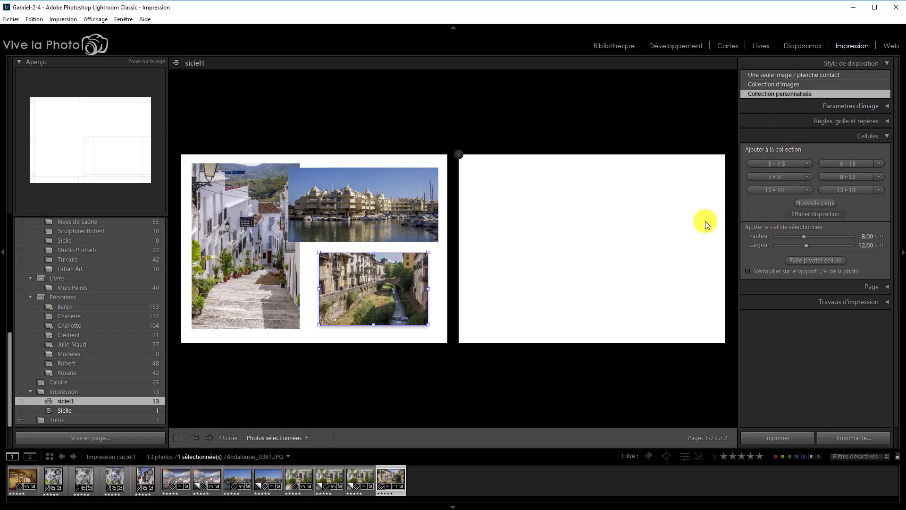
{"action": "key", "text": "ctrl+z"}
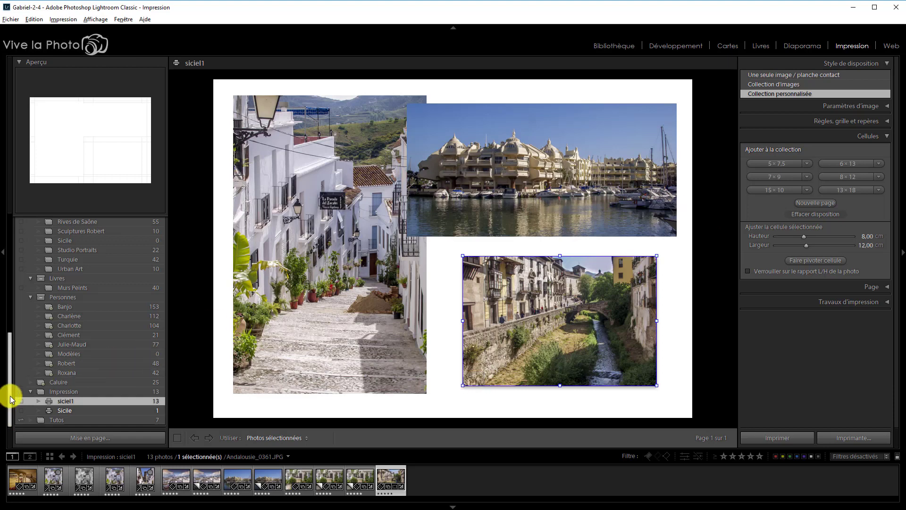
{"action": "left_click_drag", "start_coordinate": [8, 376], "coordinate": [13, 254]}
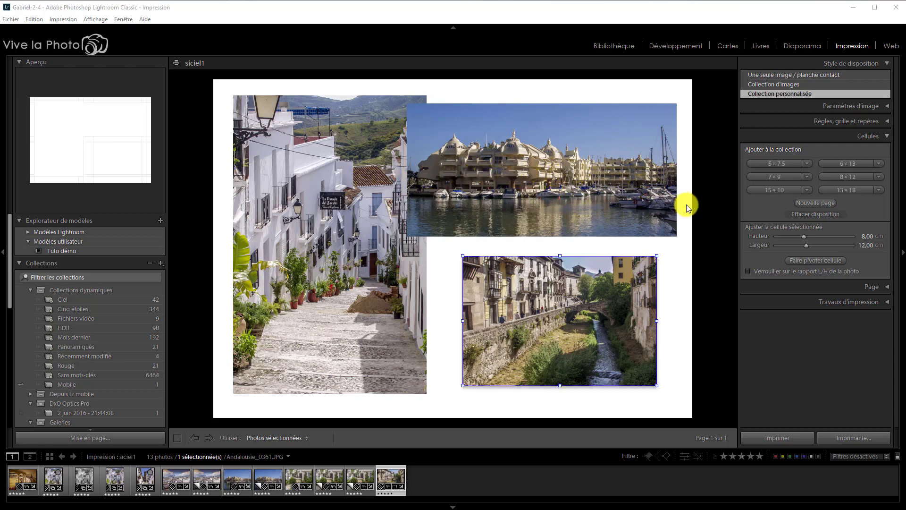
Try locking the cells to the photos' width/height ratio, and undo the change.
{"action": "left_click", "coordinate": [887, 107]}
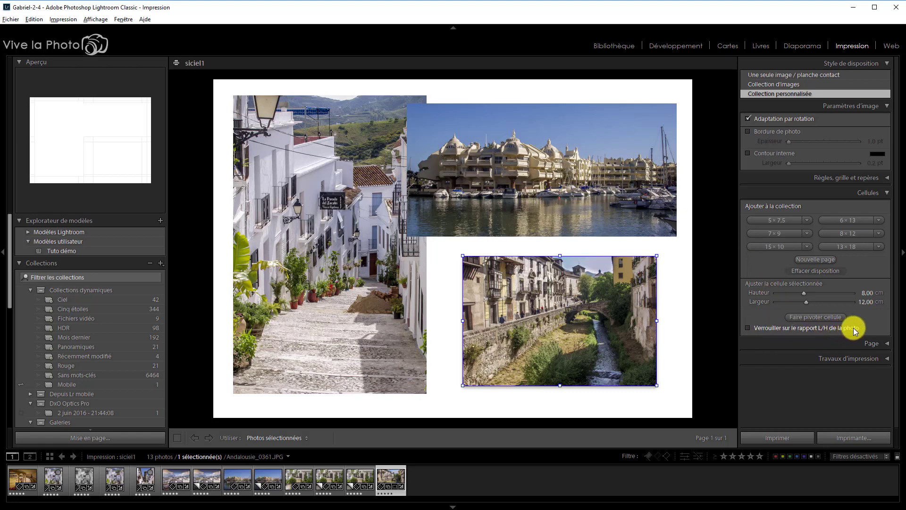
{"action": "left_click", "coordinate": [746, 326]}
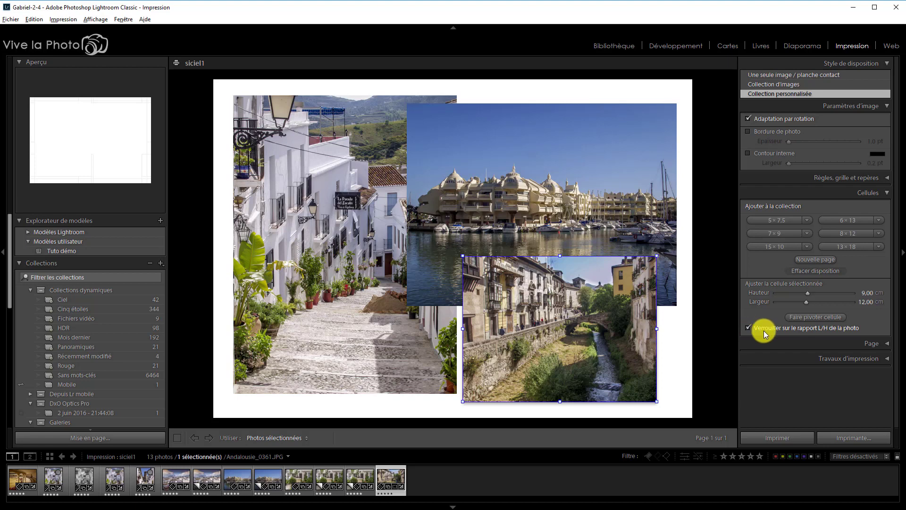
{"action": "key", "text": "ctrl+z"}
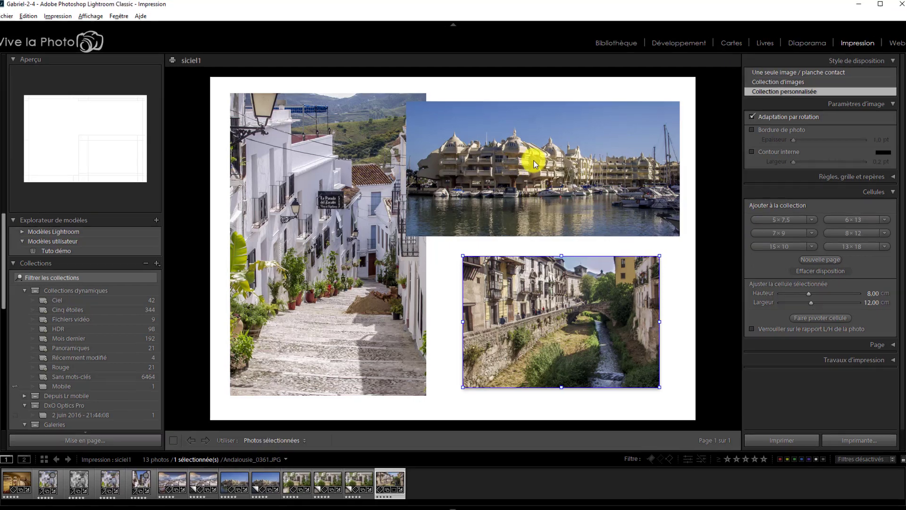
Try matching only the harbour photo's cell to the photo's width/height ratio, and undo the change.
{"action": "right_click", "coordinate": [531, 161]}
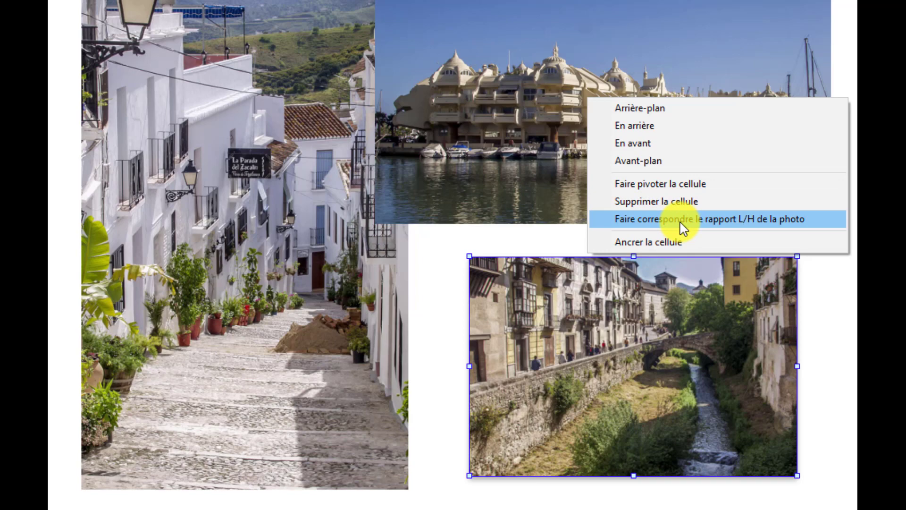
{"action": "left_click", "coordinate": [683, 219]}
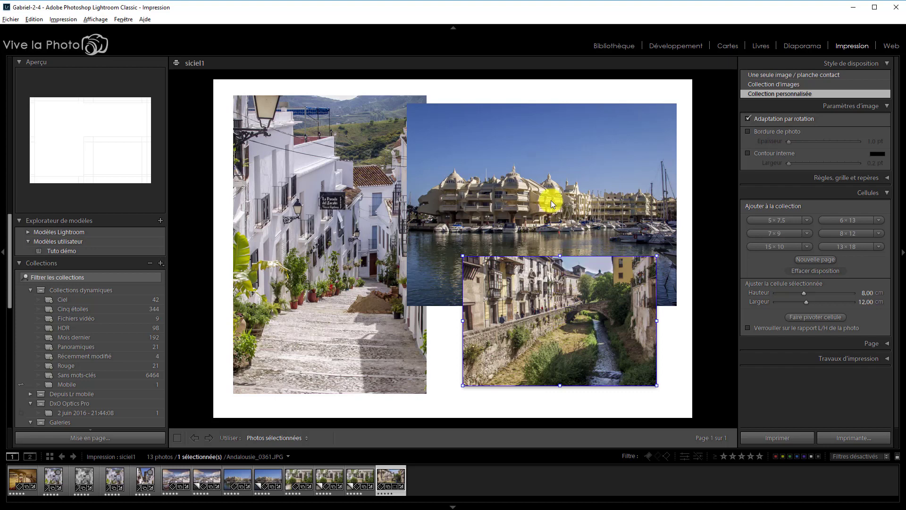
{"action": "key", "text": "ctrl+z"}
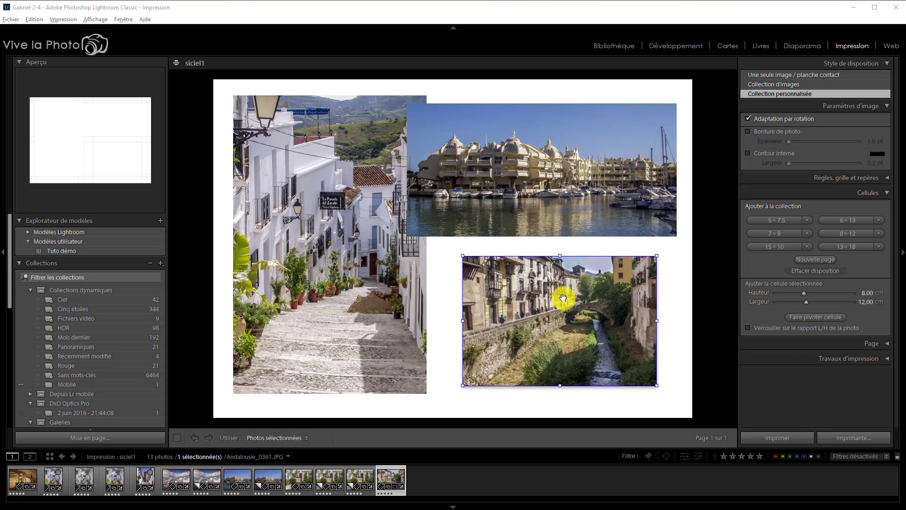
Shift the river photo slightly within its cell, and select the stepped-street photo's cell.
{"action": "mouse_move", "coordinate": [562, 298]}
{"action": "left_mouse_down"}
{"action": "mouse_move", "coordinate": [565, 315]}
{"action": "mouse_move", "coordinate": [564, 297]}
{"action": "mouse_move", "coordinate": [562, 303]}
{"action": "left_mouse_up"}
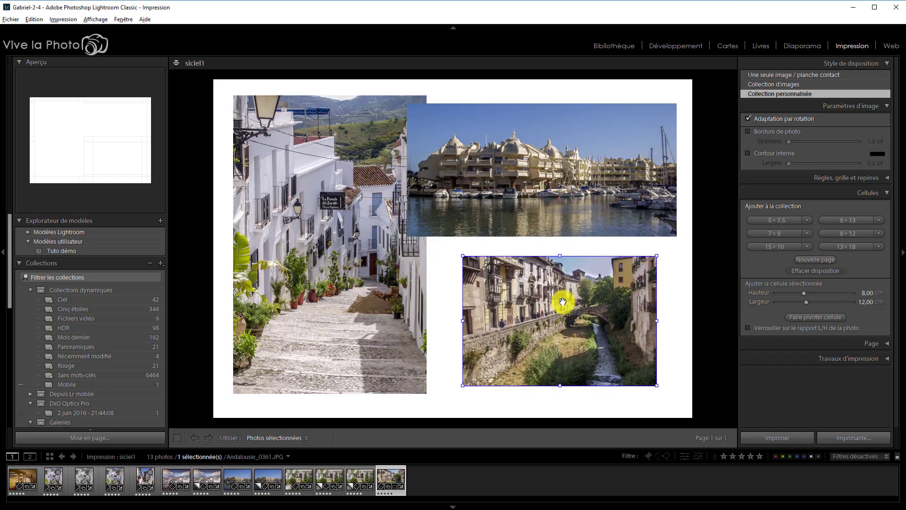
{"action": "left_click", "coordinate": [333, 276]}
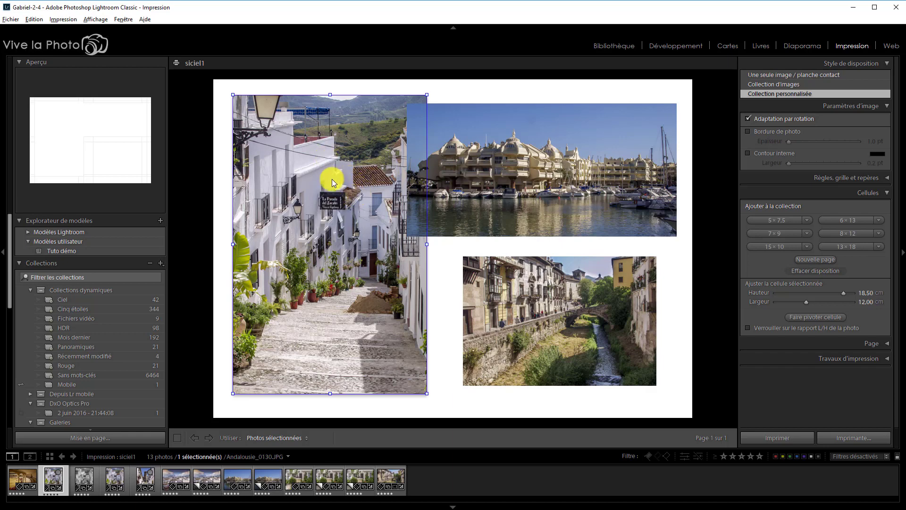
Send the harbour photo's cell to the background and bring it back to the foreground.
{"action": "right_click", "coordinate": [546, 160]}
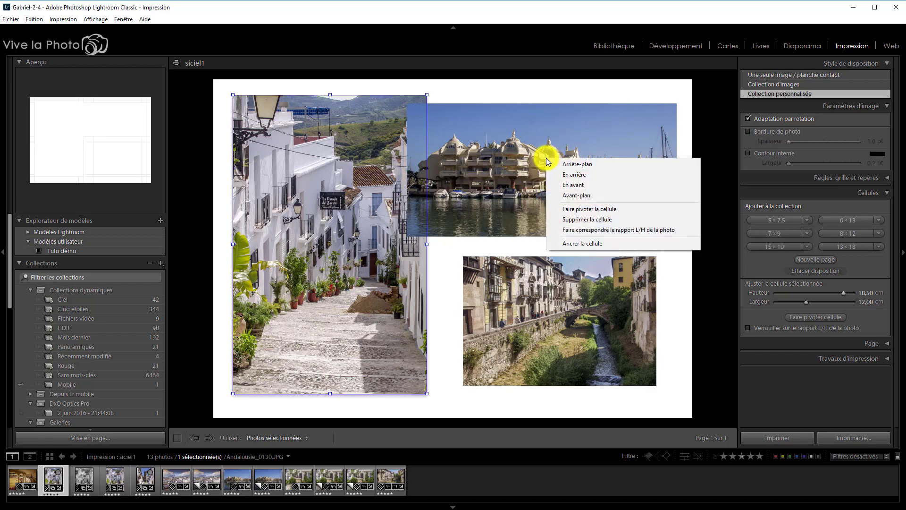
{"action": "left_click", "coordinate": [583, 165]}
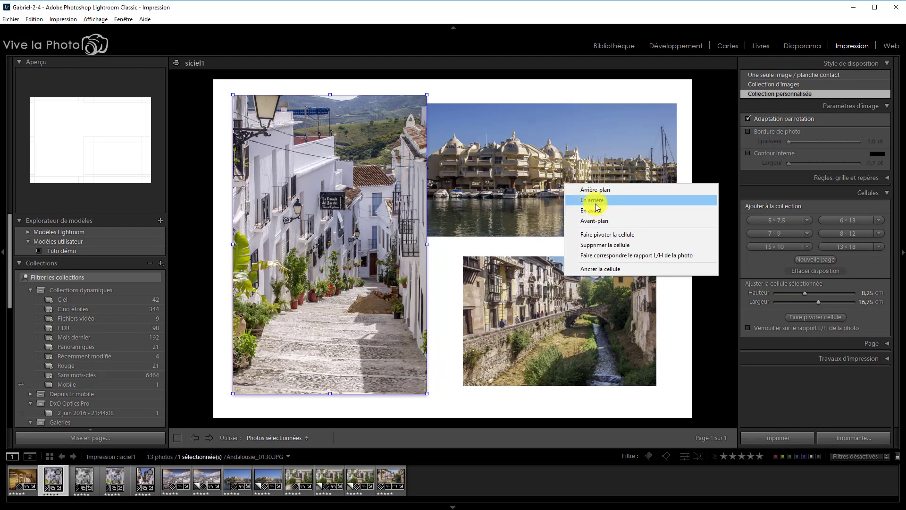
{"action": "left_click", "coordinate": [599, 221]}
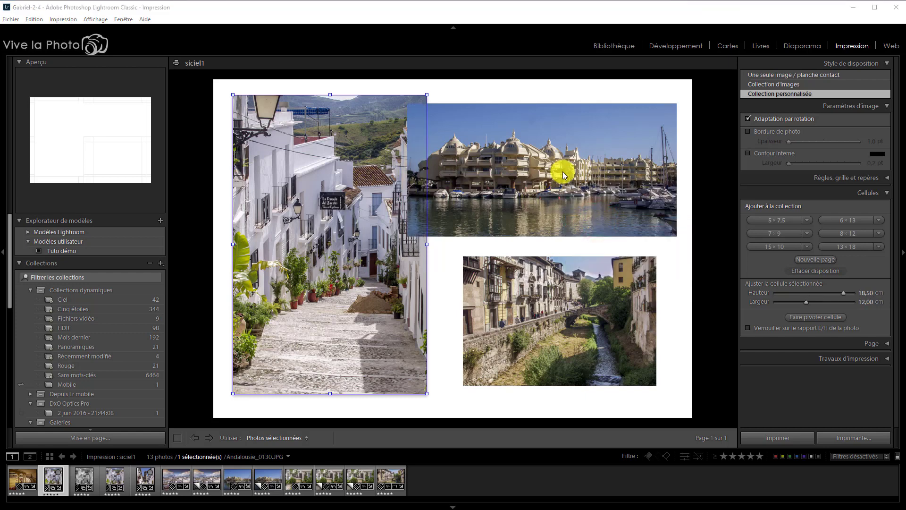
Try rotating the harbour photo's cell, and move the cell back up above the river photo.
{"action": "right_click", "coordinate": [529, 164]}
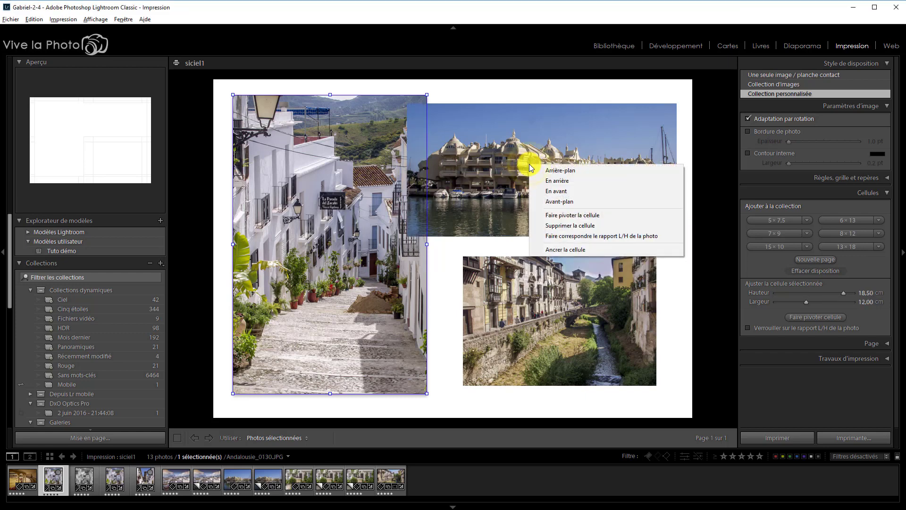
{"action": "left_click", "coordinate": [591, 216]}
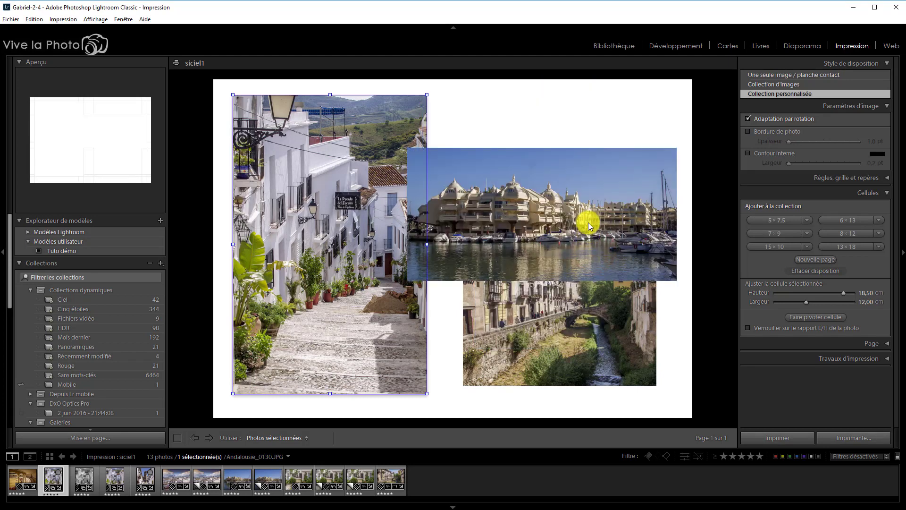
{"action": "right_click", "coordinate": [588, 222]}
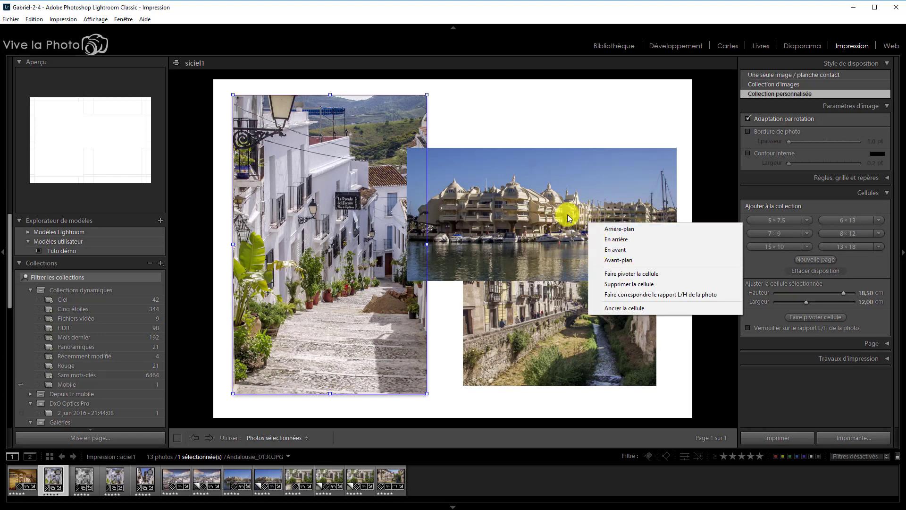
{"action": "left_click_drag", "start_coordinate": [544, 211], "coordinate": [543, 174]}
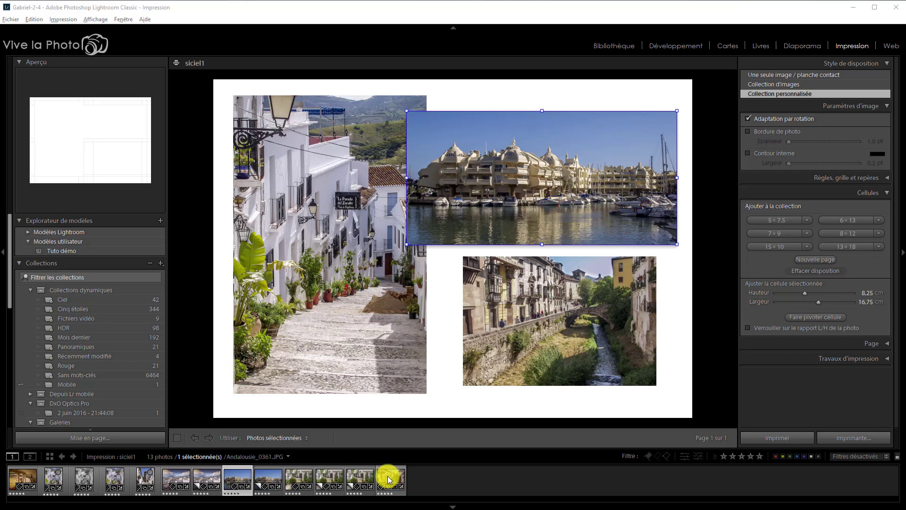
Replace the harbour photo in its cell with the river photo, adjust the framing, and put the harbour photo back.
{"action": "left_click_drag", "start_coordinate": [390, 480], "coordinate": [534, 190]}
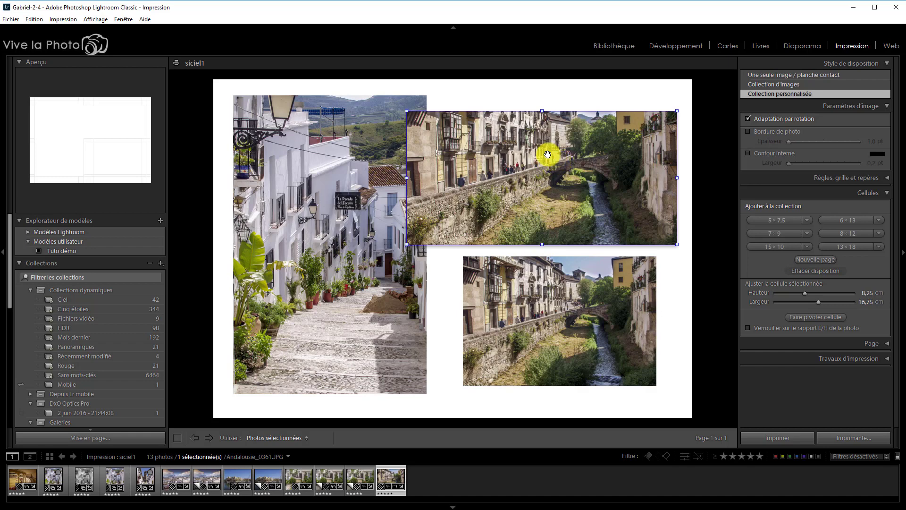
{"action": "left_click_drag", "start_coordinate": [547, 156], "coordinate": [531, 169]}
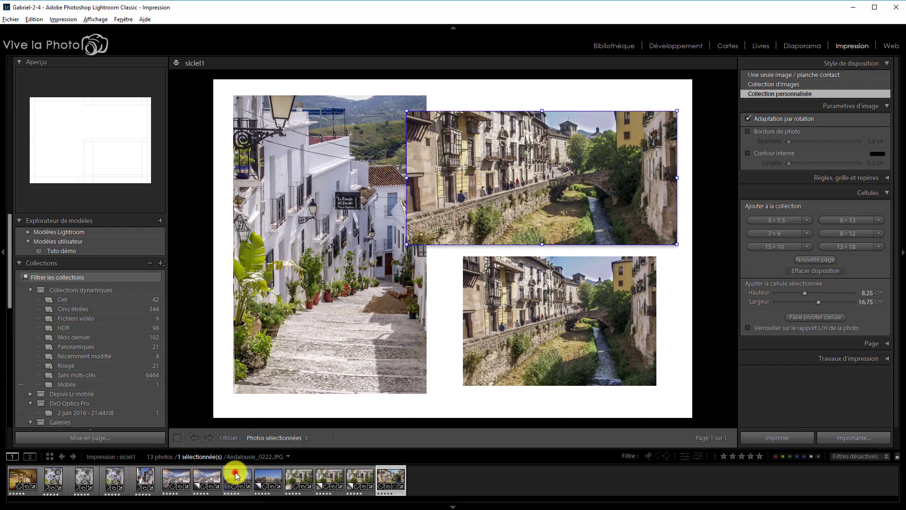
{"action": "left_click_drag", "start_coordinate": [236, 475], "coordinate": [517, 167]}
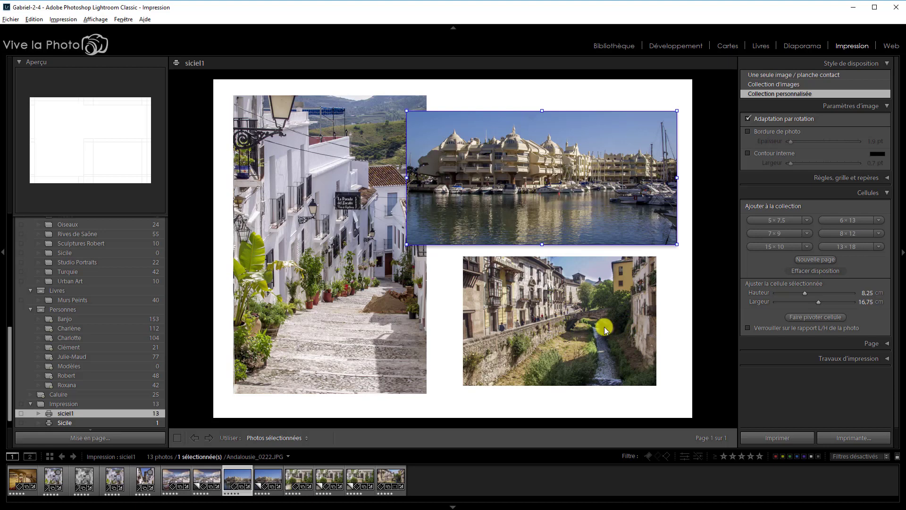
Widen the lower river photo's cell to 14 cm and shift it slightly down.
{"action": "left_click", "coordinate": [582, 326]}
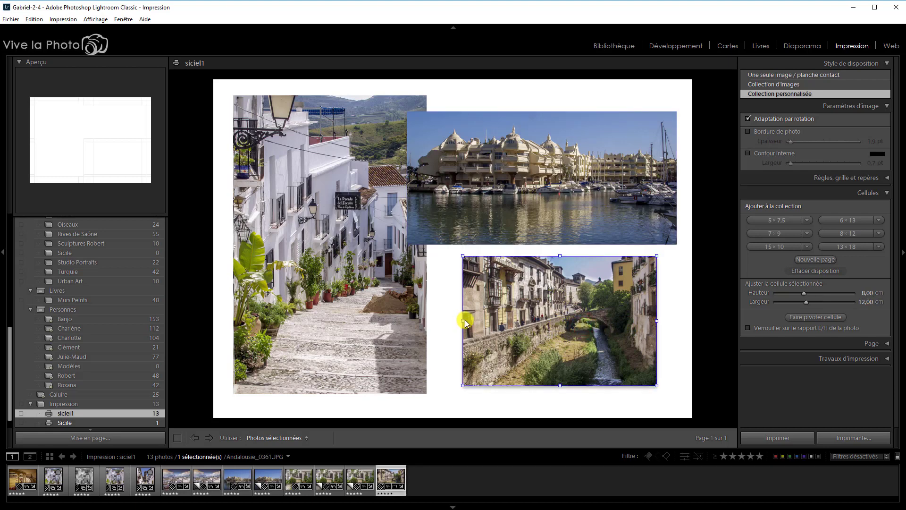
{"action": "left_click_drag", "start_coordinate": [464, 319], "coordinate": [441, 319]}
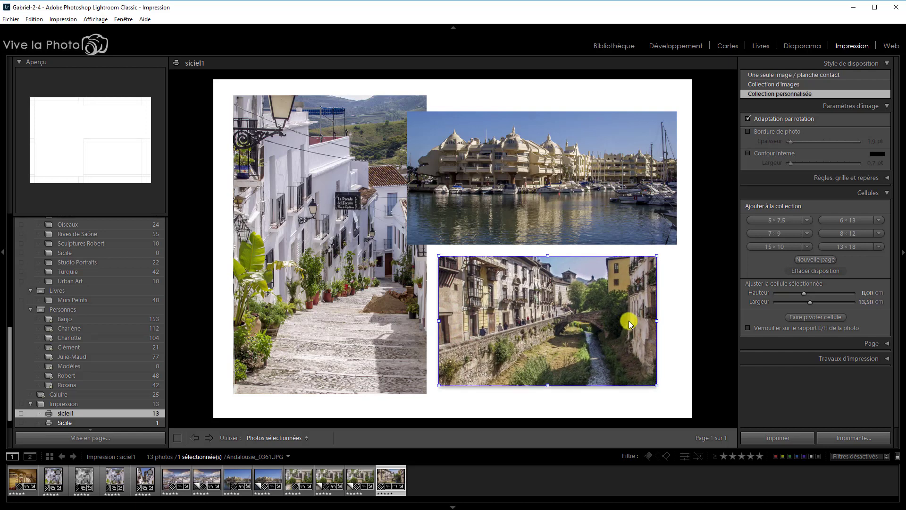
{"action": "left_click_drag", "start_coordinate": [658, 323], "coordinate": [617, 332]}
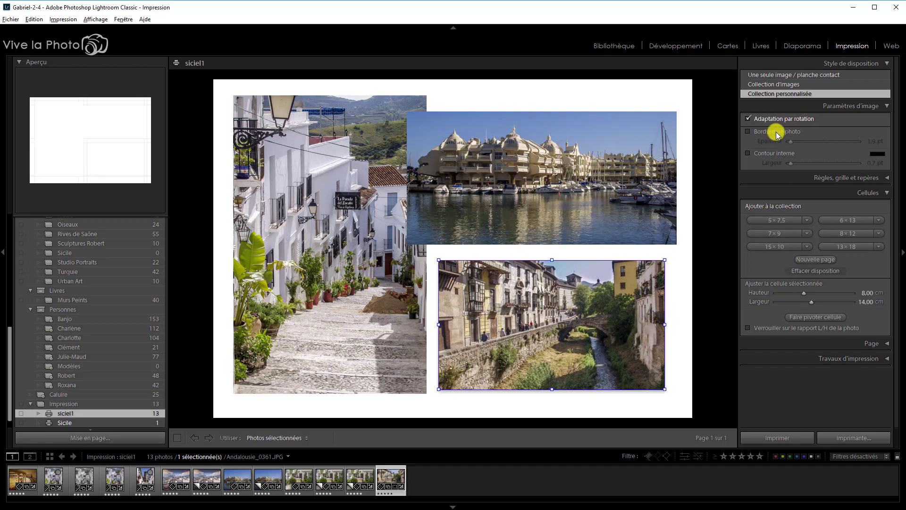
Add a 2.9 pt photo border and a 0.9 pt black inner stroke to the photos.
{"action": "left_click", "coordinate": [750, 132]}
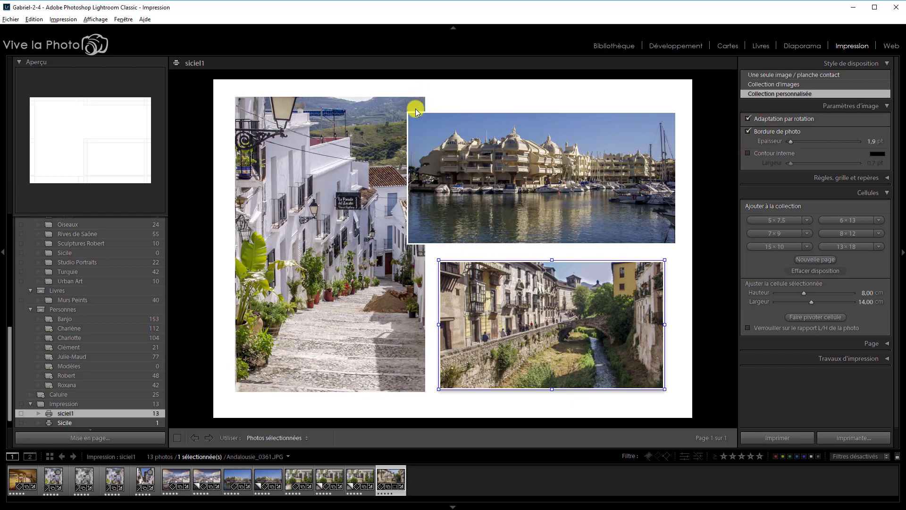
{"action": "left_click_drag", "start_coordinate": [790, 141], "coordinate": [793, 141]}
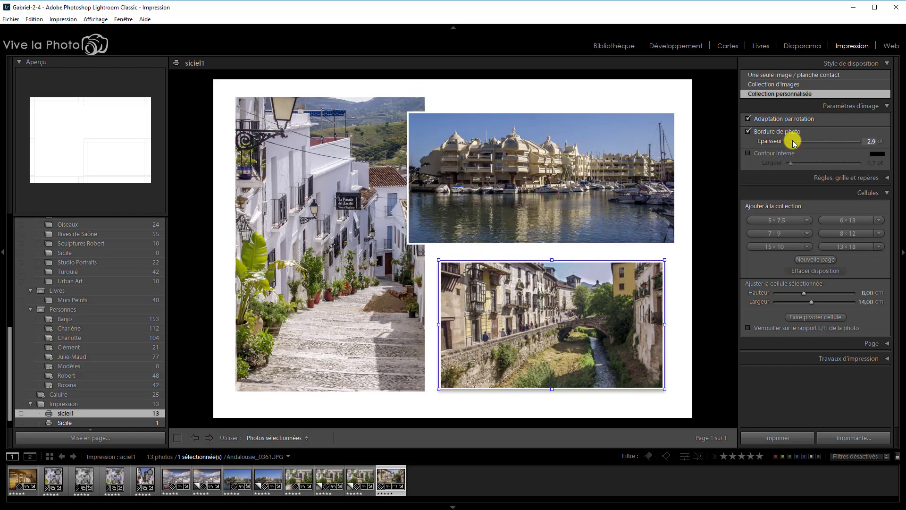
{"action": "left_click", "coordinate": [749, 154]}
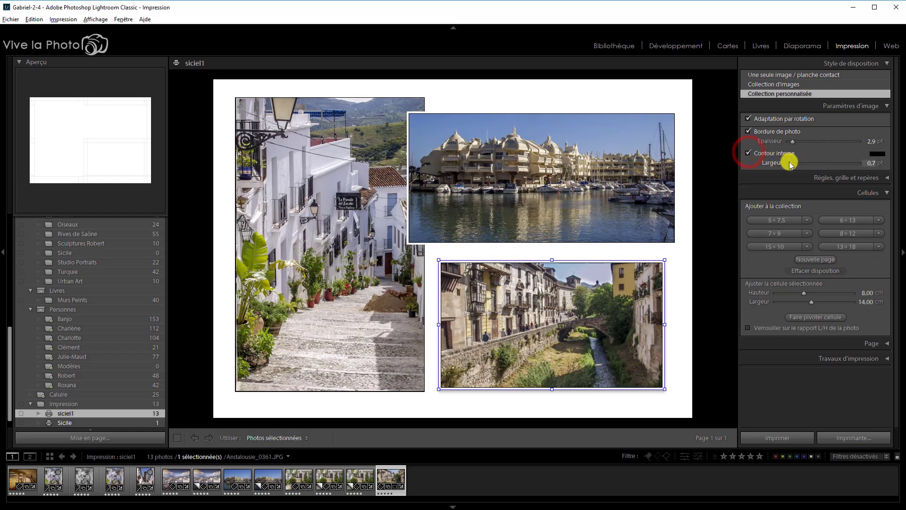
{"action": "left_click_drag", "start_coordinate": [791, 164], "coordinate": [790, 164]}
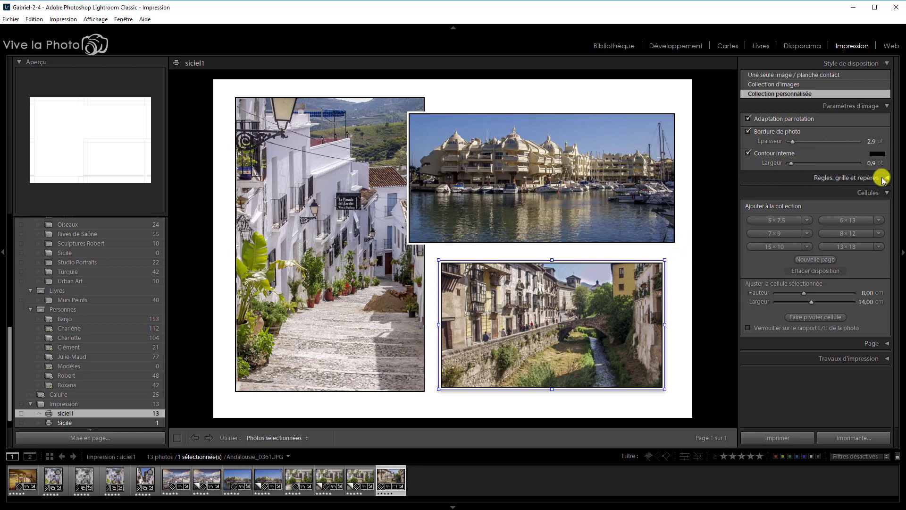
Review the ruler unit, grid snap and guide settings.
{"action": "left_click", "coordinate": [887, 192]}
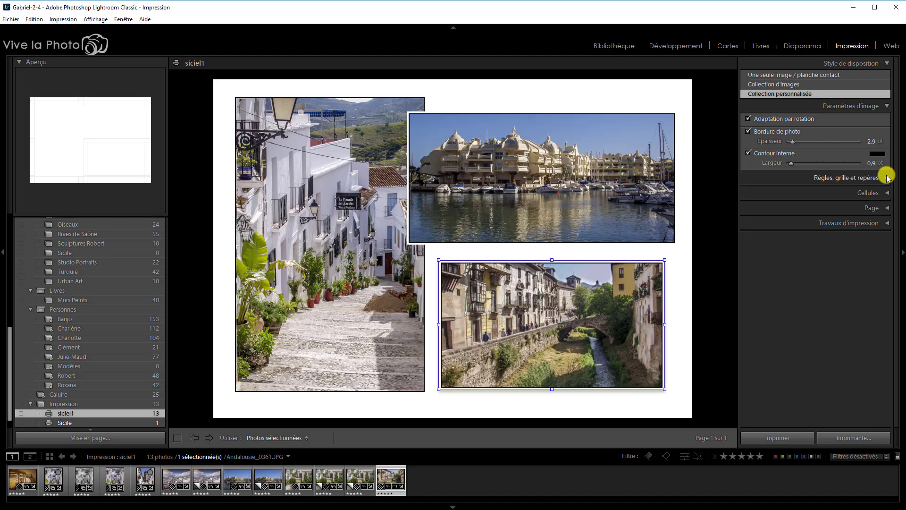
{"action": "left_click", "coordinate": [886, 177]}
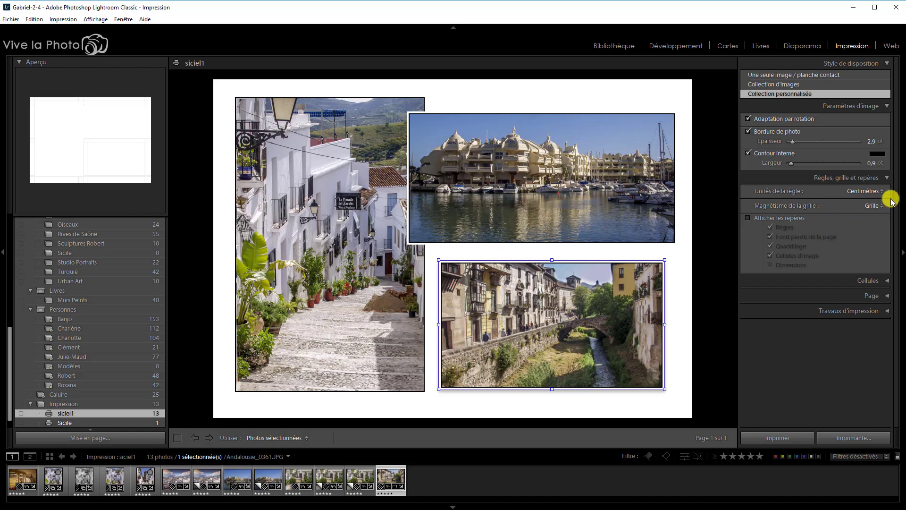
{"action": "left_click", "coordinate": [886, 178]}
Add the identity plate to the page and replace its graphic with the file LogoGMB blanc.jpg.
{"action": "left_click", "coordinate": [887, 208]}
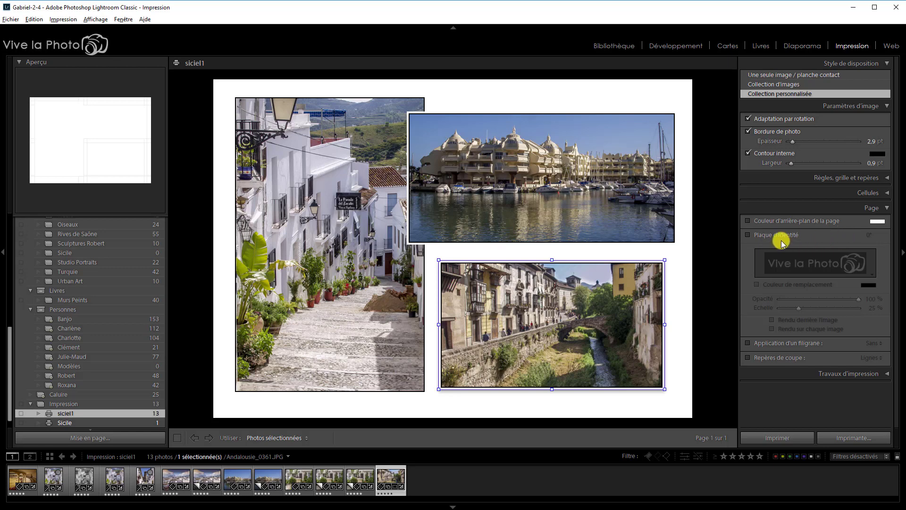
{"action": "left_click", "coordinate": [750, 234]}
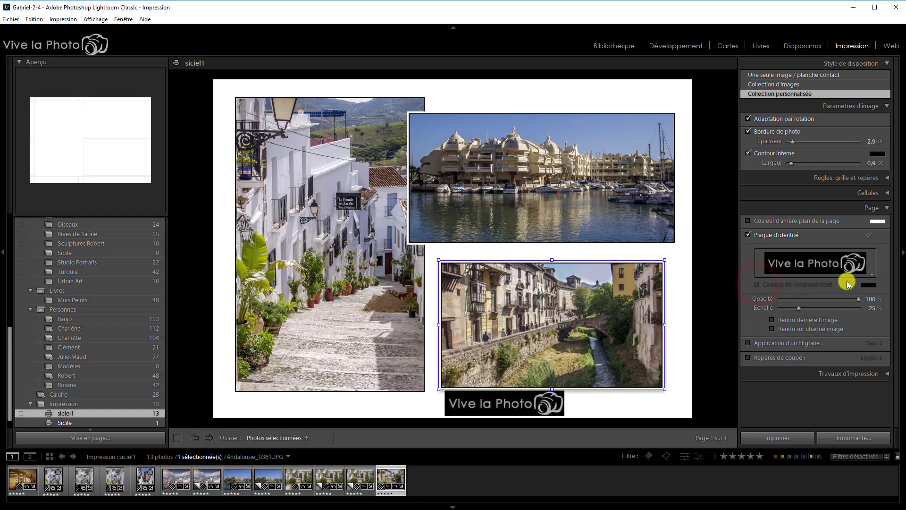
{"action": "left_click", "coordinate": [872, 274]}
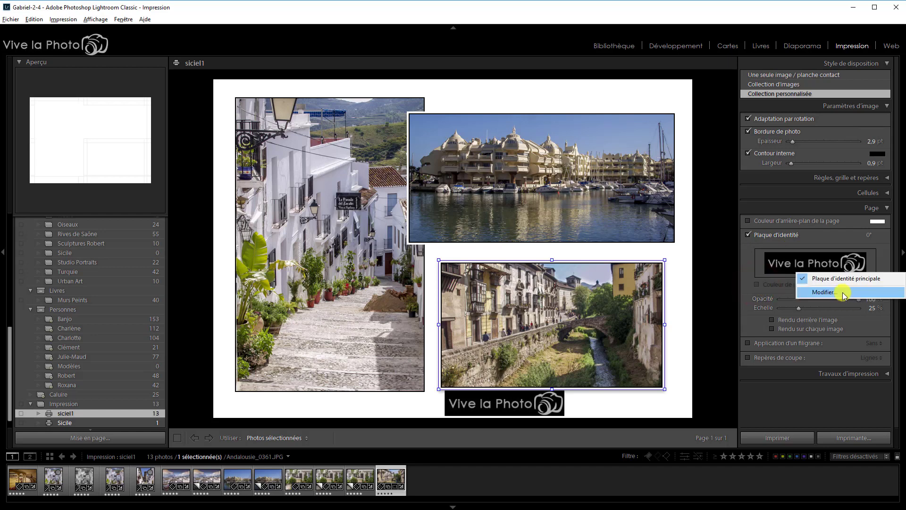
{"action": "left_click", "coordinate": [884, 261]}
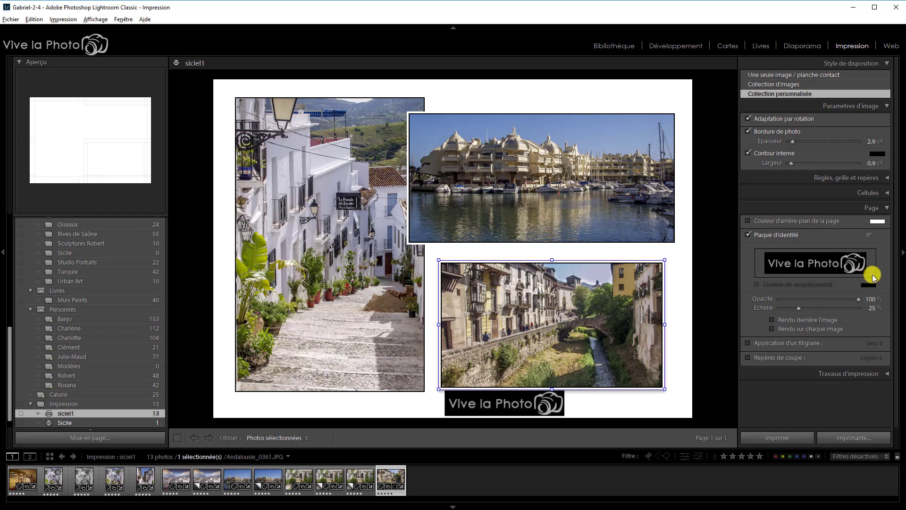
{"action": "left_click", "coordinate": [872, 274]}
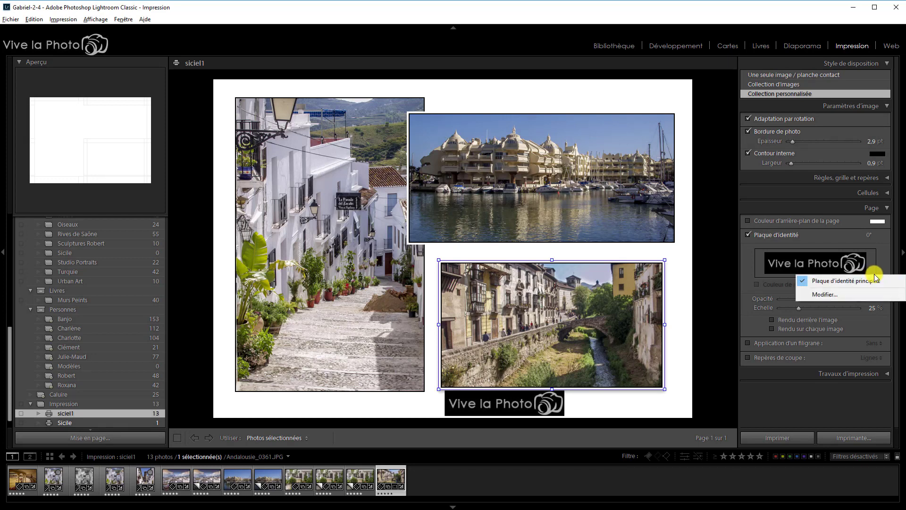
{"action": "left_click", "coordinate": [842, 295]}
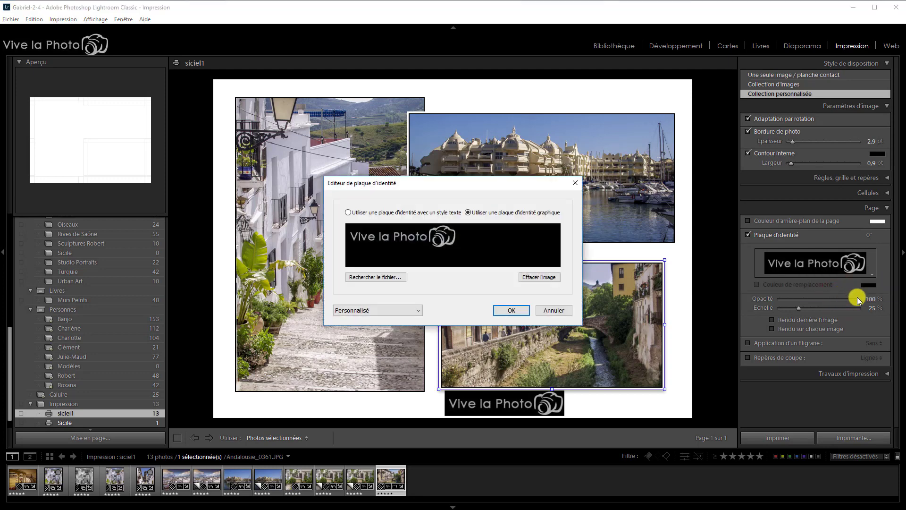
{"action": "left_click", "coordinate": [393, 277]}
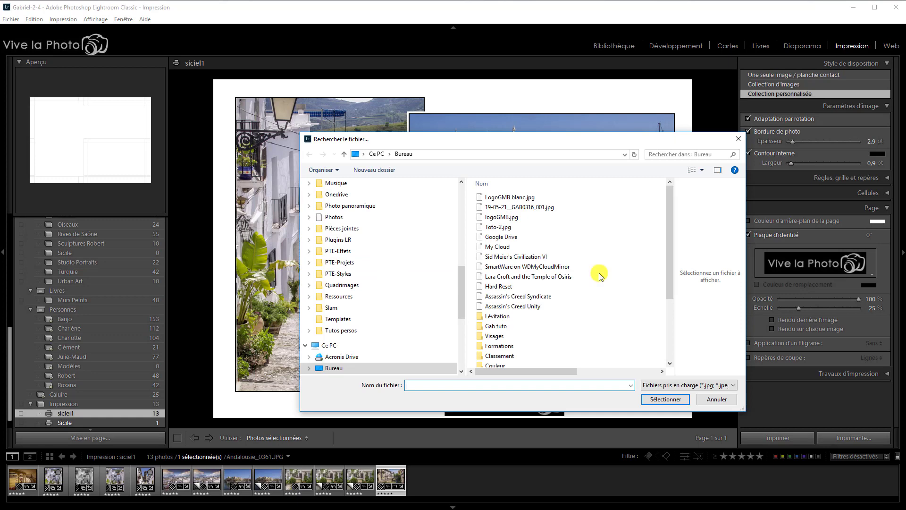
{"action": "left_click_drag", "start_coordinate": [668, 255], "coordinate": [682, 216]}
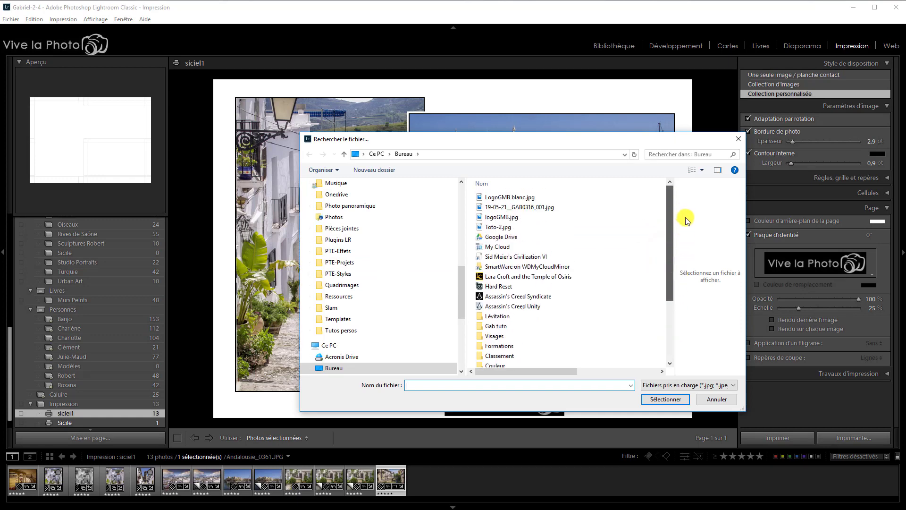
{"action": "left_click", "coordinate": [522, 196]}
{"action": "left_click", "coordinate": [685, 400]}
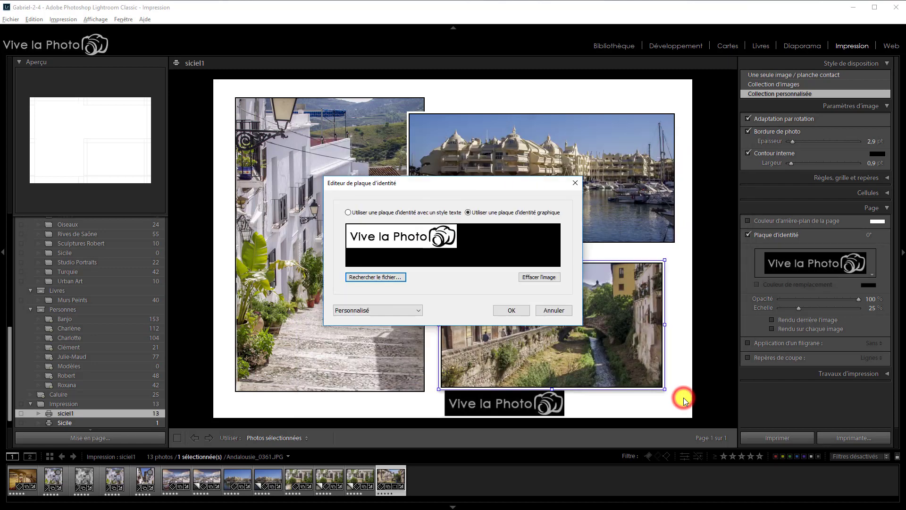
{"action": "left_click", "coordinate": [512, 310]}
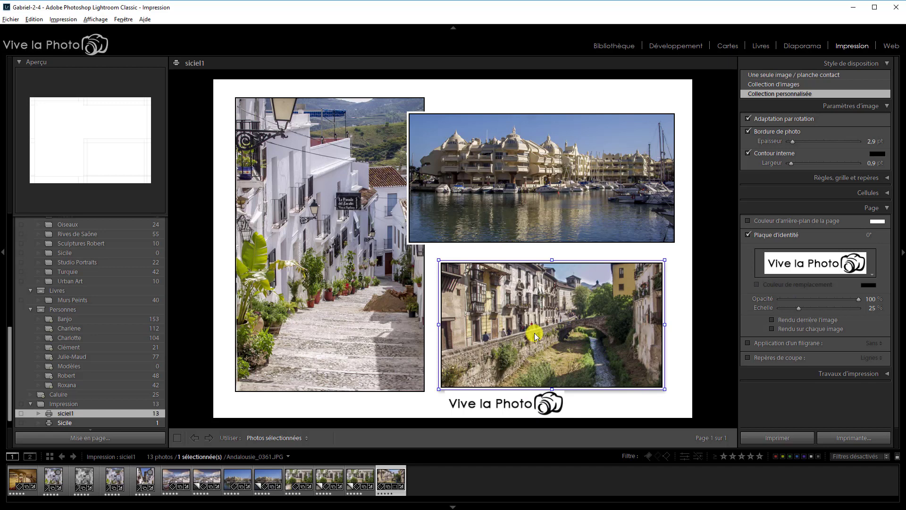
Nudge the river photo's cell up and place the identity plate centred beneath it at 28 % scale.
{"action": "left_click_drag", "start_coordinate": [536, 333], "coordinate": [537, 325]}
{"action": "left_click_drag", "start_coordinate": [506, 404], "coordinate": [540, 403]}
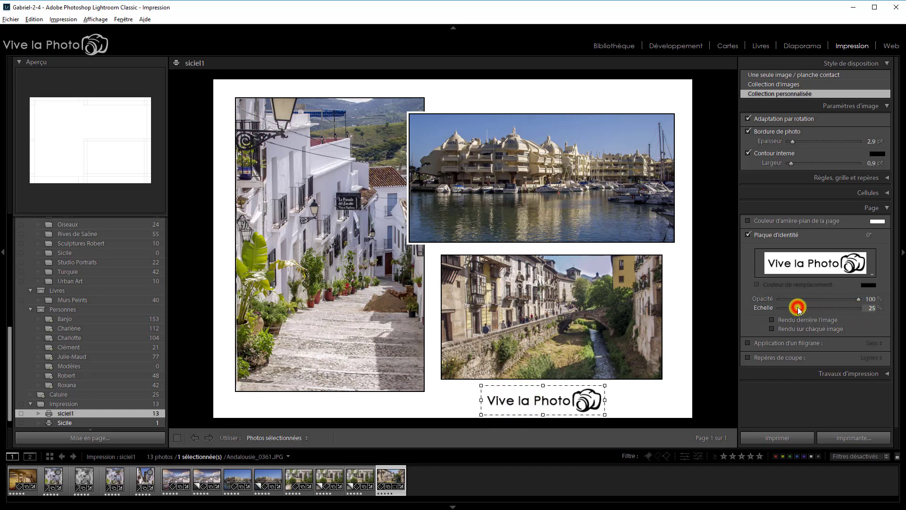
{"action": "left_click_drag", "start_coordinate": [797, 309], "coordinate": [800, 308]}
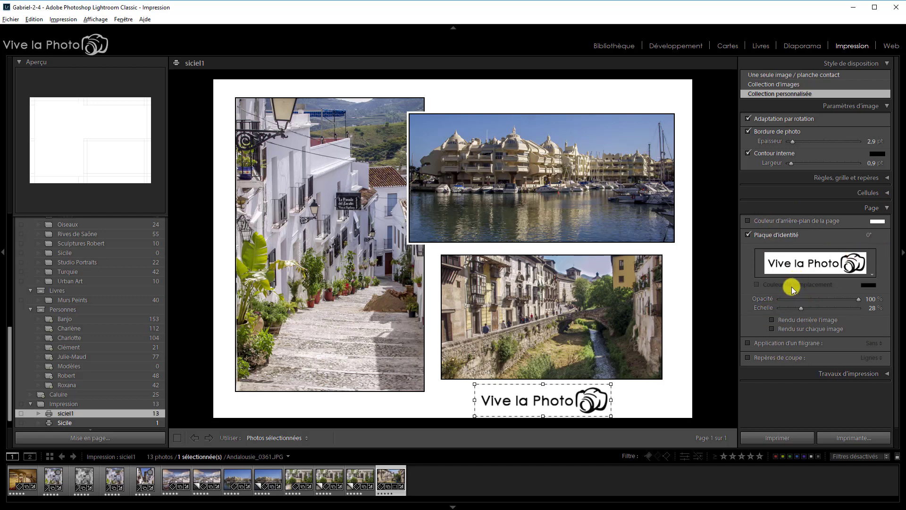
Try the page's cut guides as lines and as crop marks, and turn them off.
{"action": "left_click", "coordinate": [747, 358]}
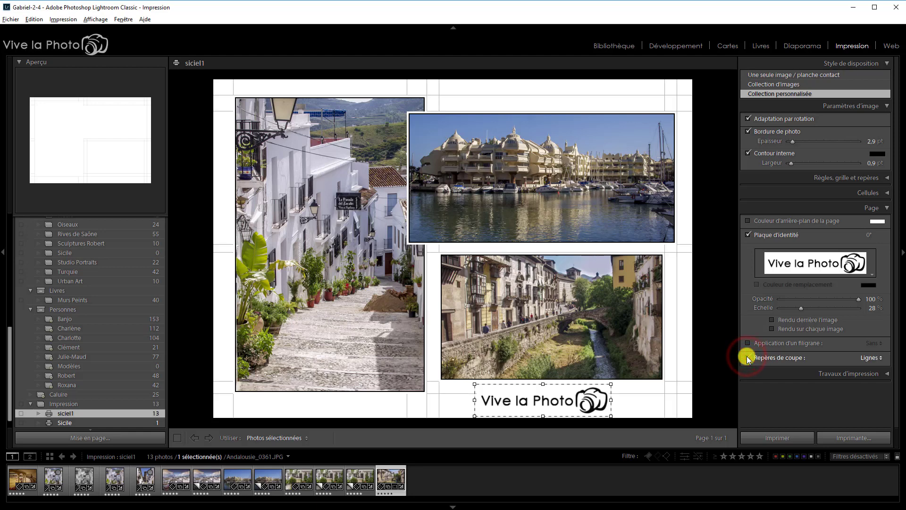
{"action": "left_click", "coordinate": [874, 357]}
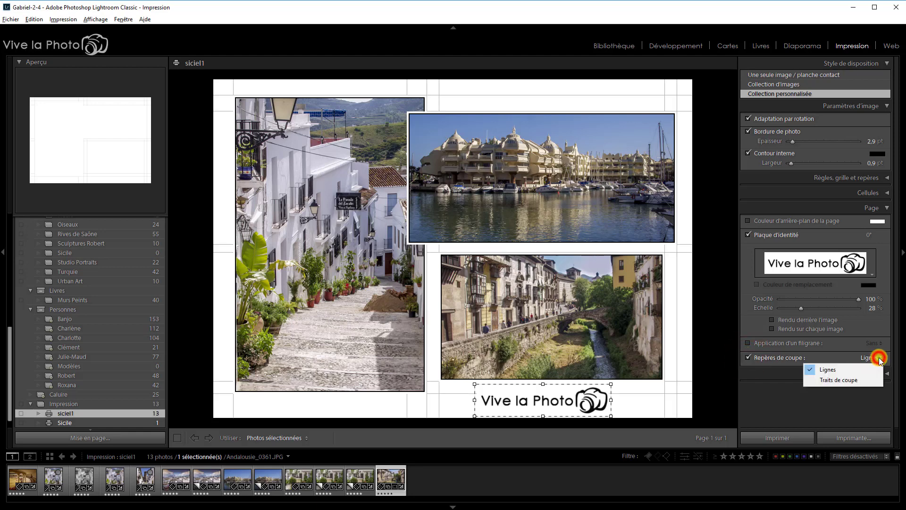
{"action": "left_click", "coordinate": [838, 381]}
{"action": "left_click", "coordinate": [748, 357]}
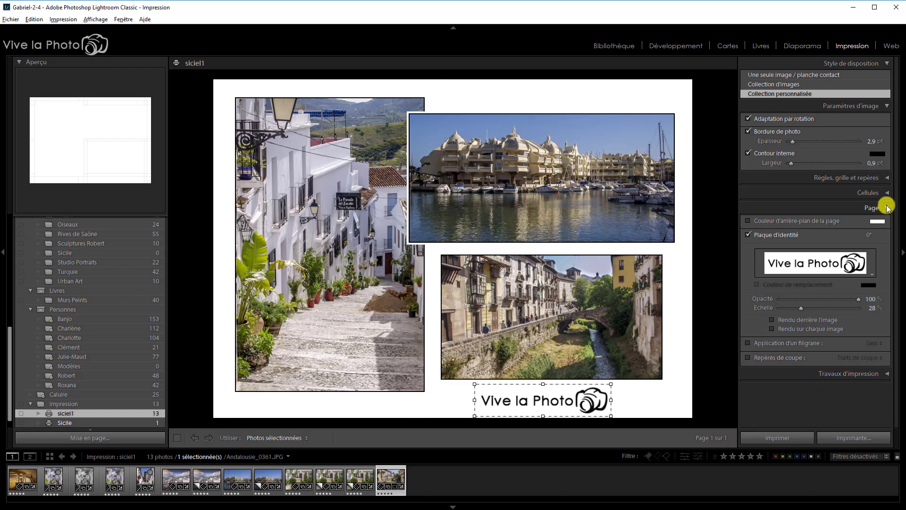
Examine the print job's output, resolution, sharpening and colour management settings.
{"action": "left_click", "coordinate": [887, 208]}
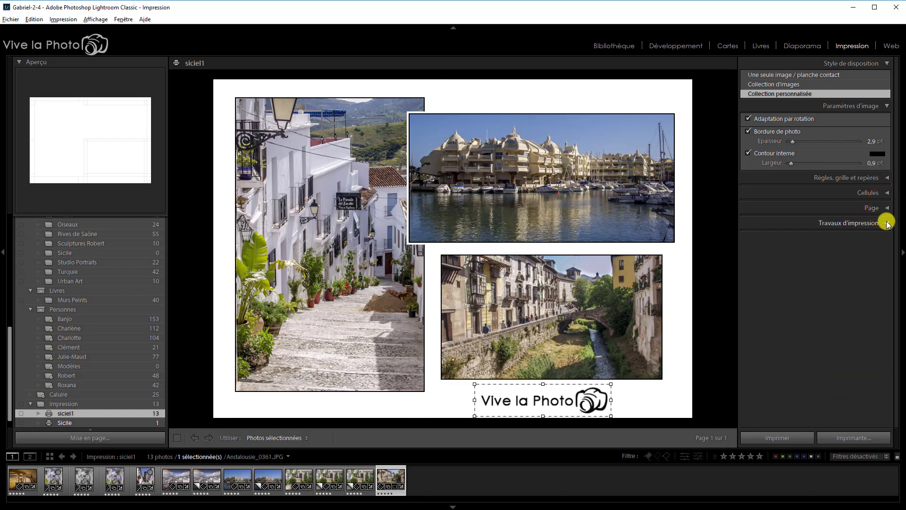
{"action": "left_click", "coordinate": [888, 224]}
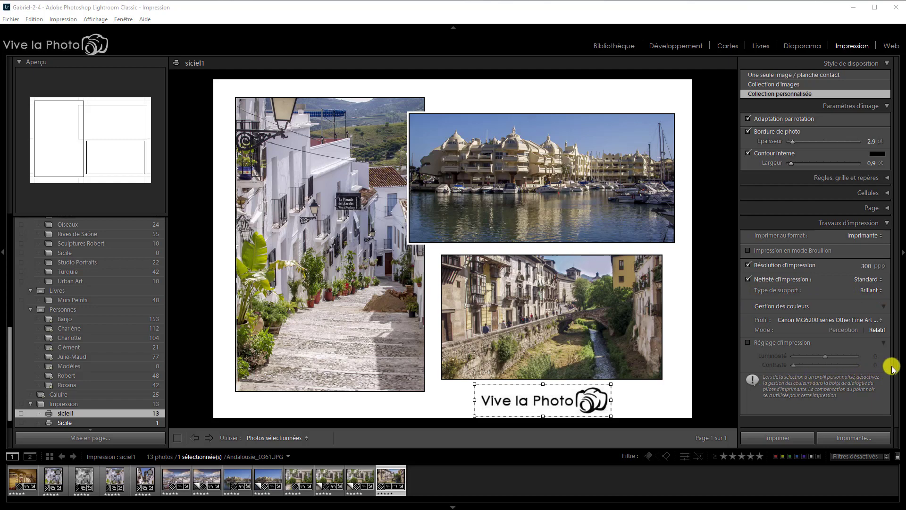
Preview the river photo with soft proofing in the Develop module, then return to the print layout and deselect the identity plate.
{"action": "key", "text": "d"}
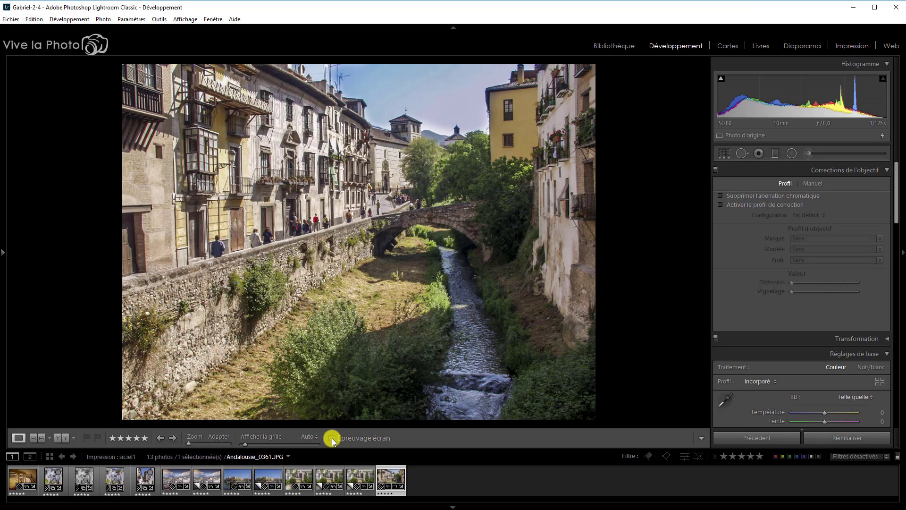
{"action": "left_click", "coordinate": [332, 438]}
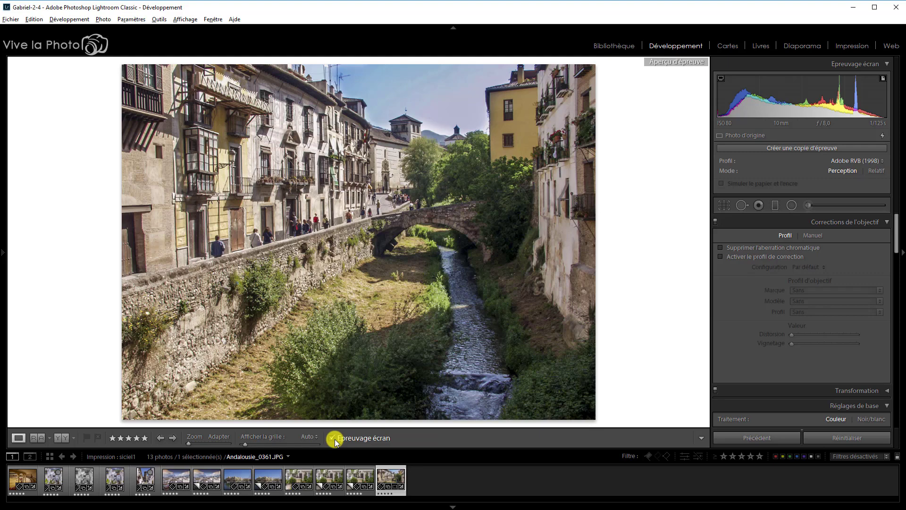
{"action": "left_click", "coordinate": [853, 45]}
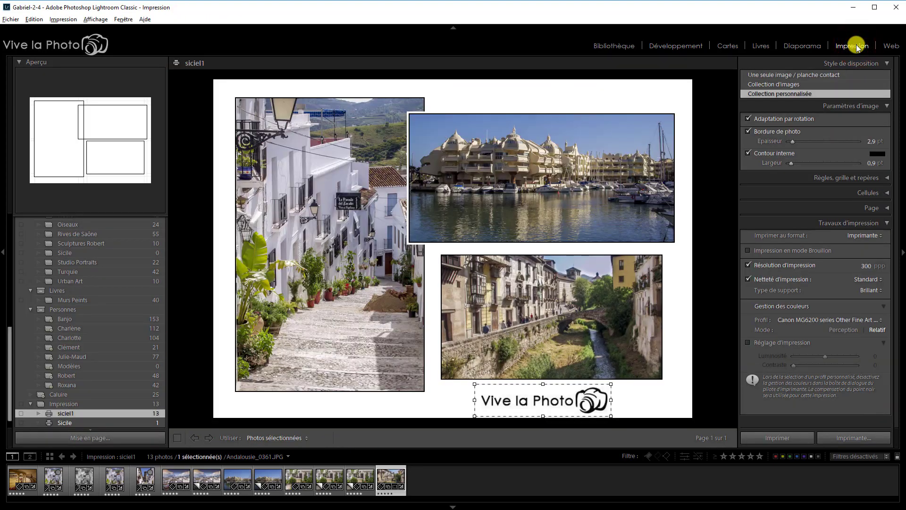
{"action": "left_click", "coordinate": [676, 380]}
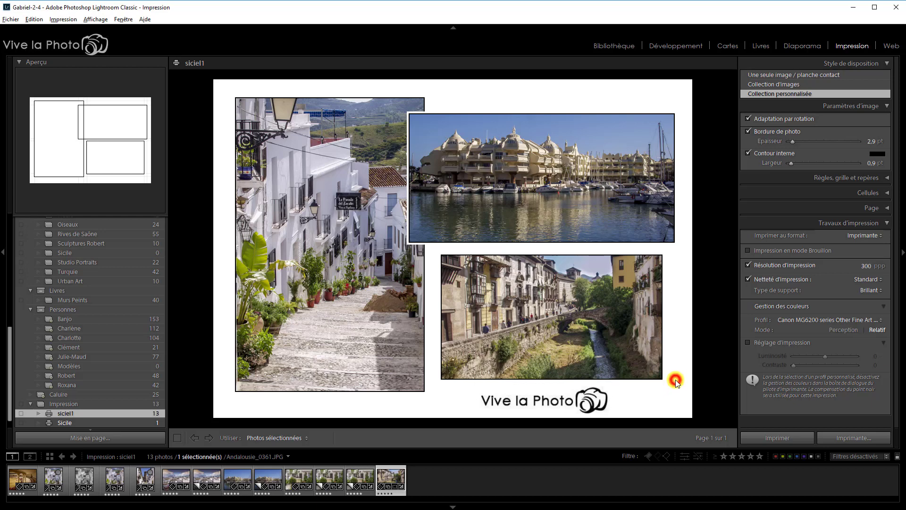